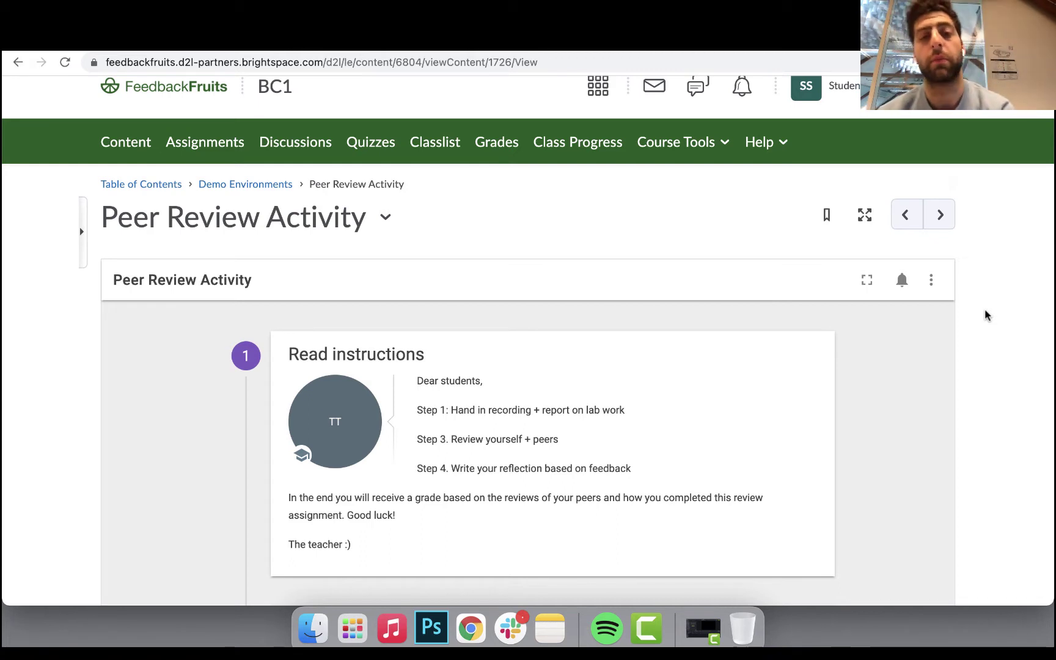
Step: Show the peer review activity full screen and scroll through its steps
{"action": "left_click", "coordinate": [864, 281]}
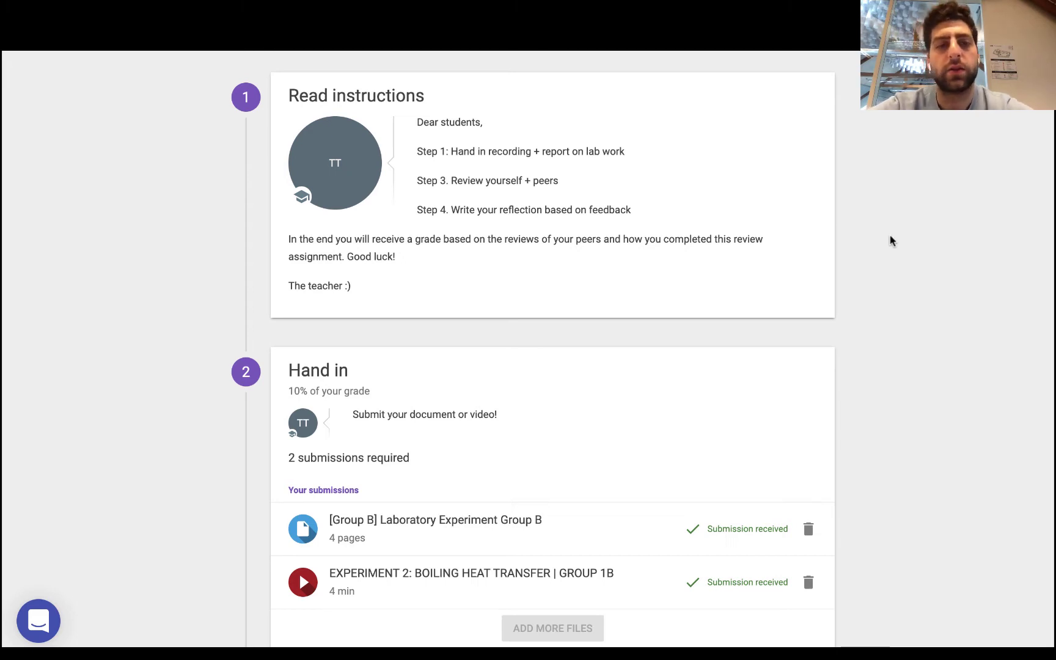
{"action": "scroll", "coordinate": [890, 240], "scroll_direction": "down", "scroll_amount": 1}
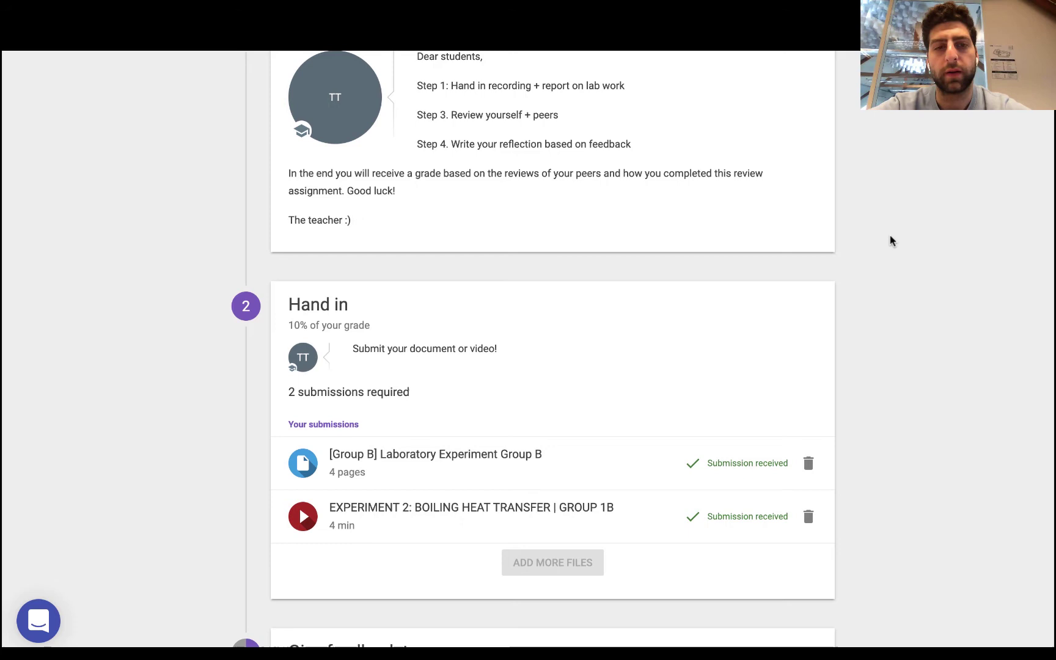
{"action": "scroll", "coordinate": [891, 240], "scroll_direction": "down", "scroll_amount": 1}
{"action": "scroll", "coordinate": [890, 241], "scroll_direction": "up", "scroll_amount": 2}
{"action": "scroll", "coordinate": [891, 240], "scroll_direction": "down", "scroll_amount": 2}
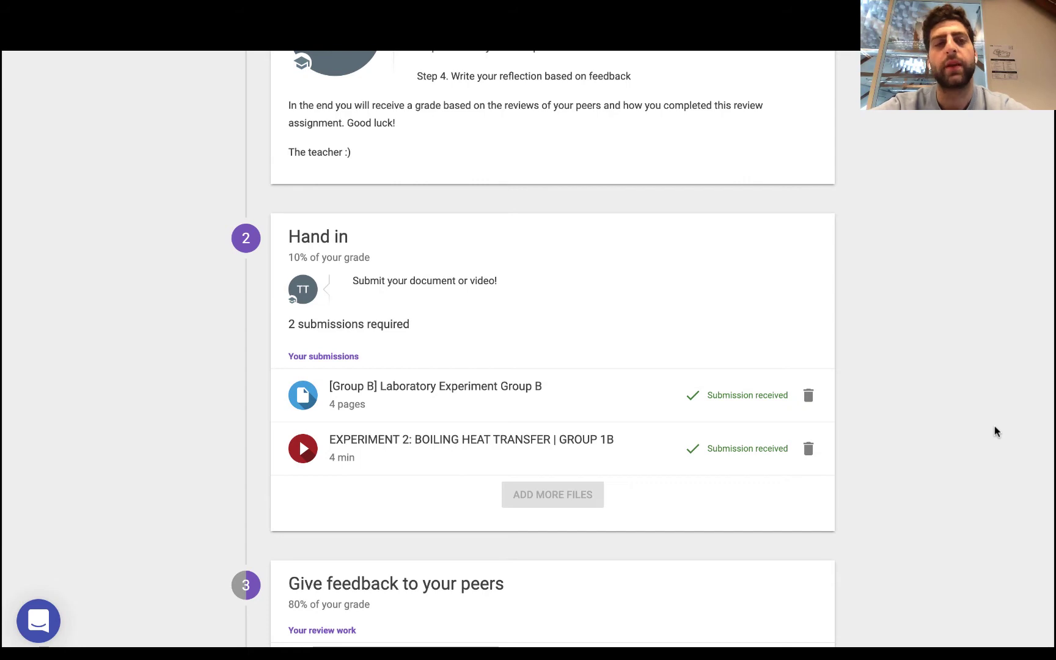
{"action": "scroll", "coordinate": [997, 432], "scroll_direction": "down", "scroll_amount": 5}
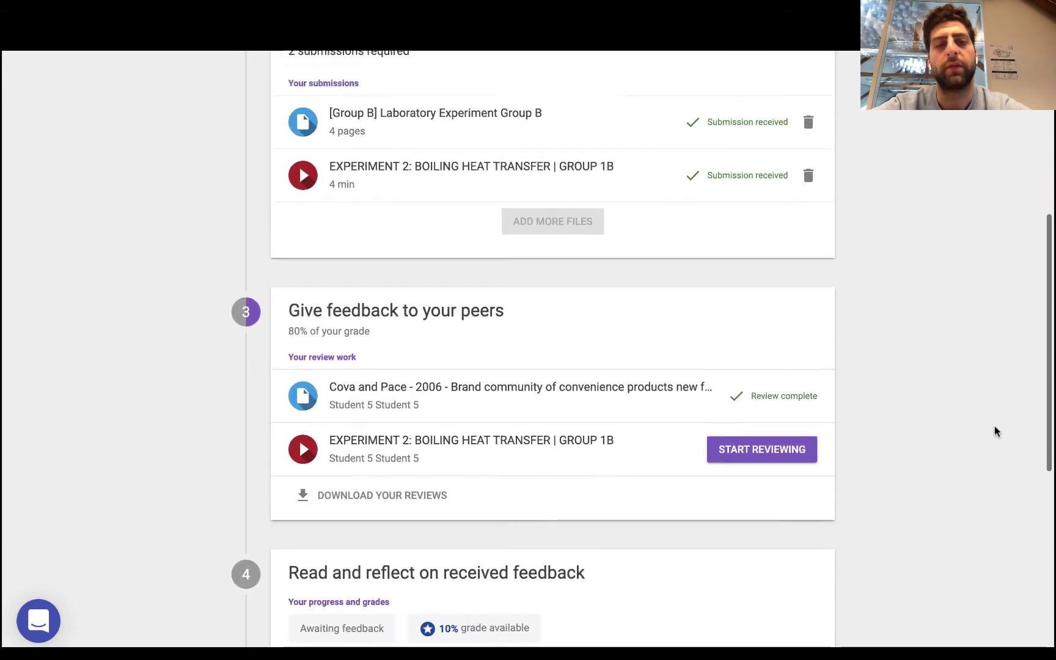
{"action": "scroll", "coordinate": [996, 433], "scroll_direction": "up", "scroll_amount": 1}
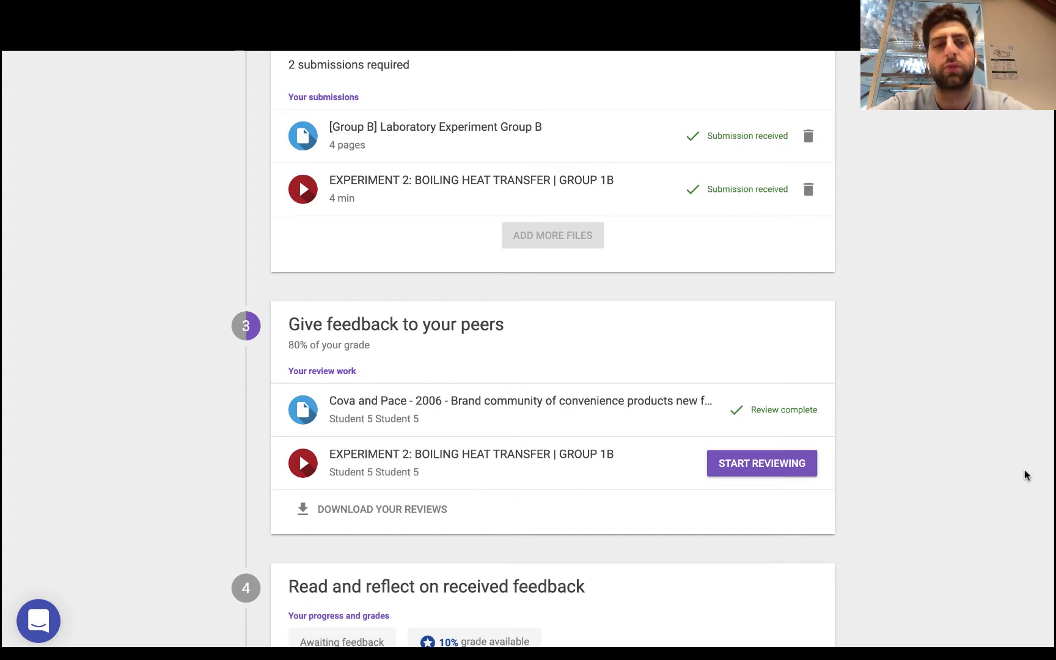
Step: Open the Cova and Pace review and expand the Content, Originality and Comprehension ratings
{"action": "left_click", "coordinate": [646, 404]}
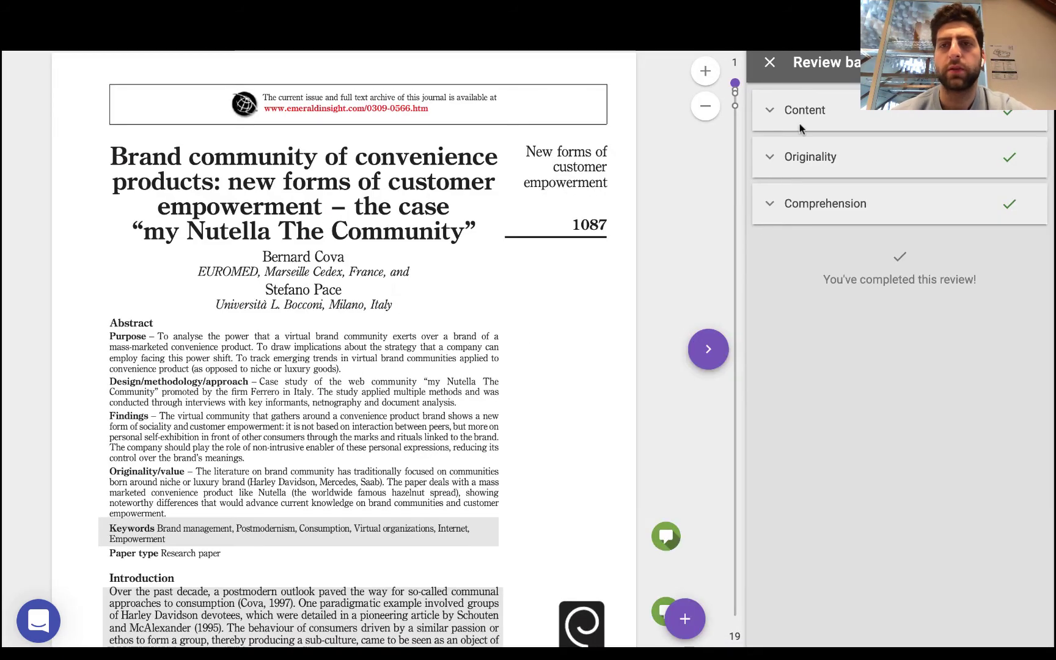
{"action": "left_click", "coordinate": [771, 113]}
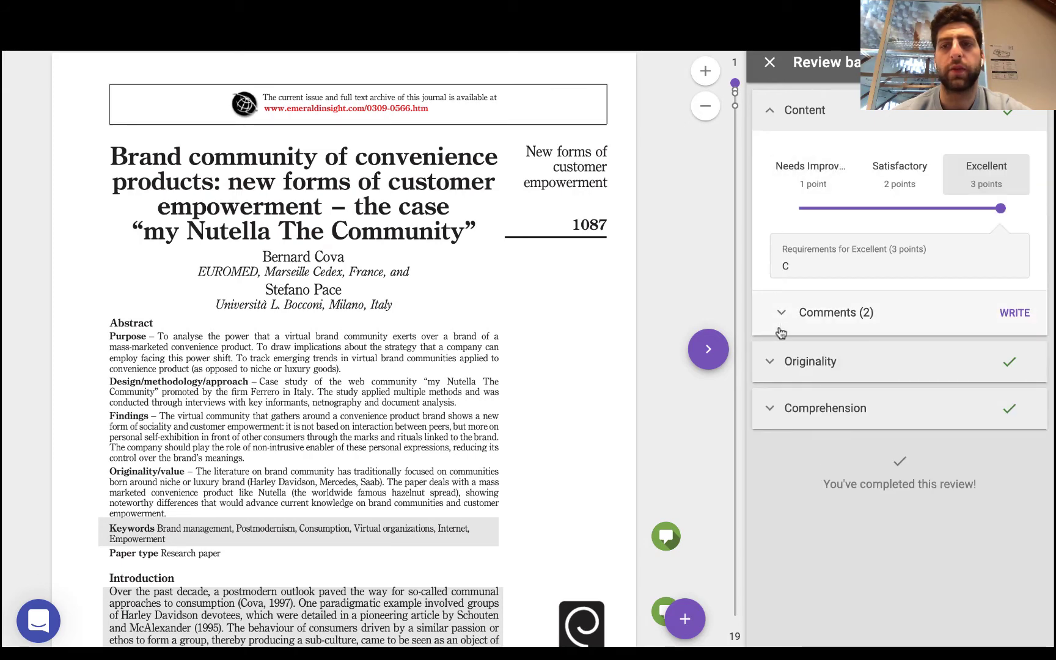
{"action": "left_click", "coordinate": [770, 362]}
{"action": "scroll", "coordinate": [775, 538], "scroll_direction": "down", "scroll_amount": 1}
{"action": "left_click", "coordinate": [779, 544]}
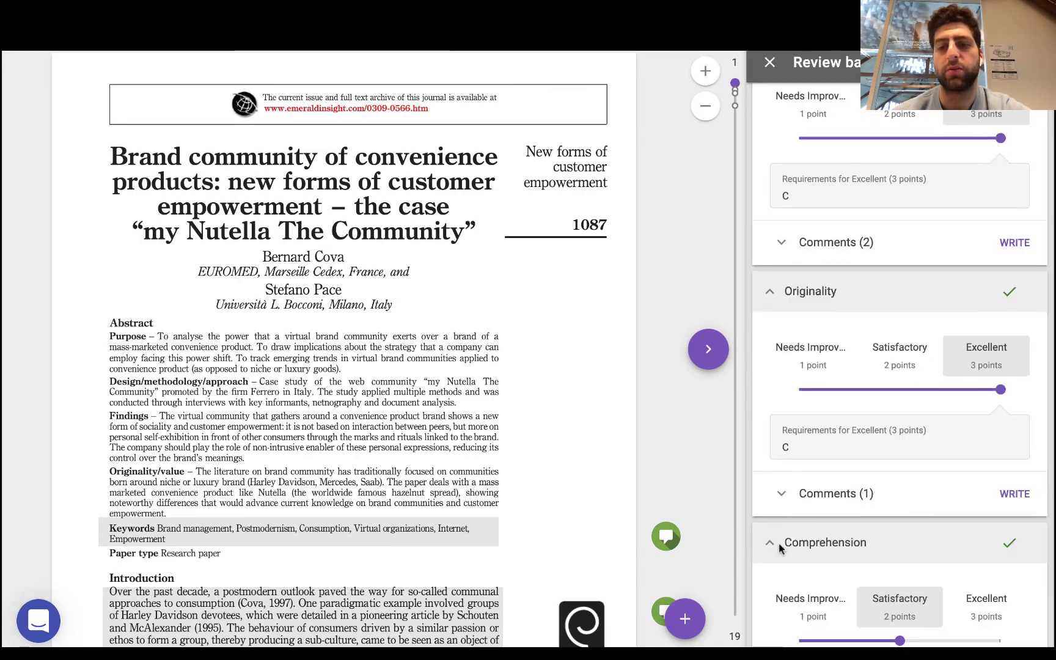
Step: Scroll the paper down to page 2
{"action": "scroll", "coordinate": [795, 502], "scroll_direction": "down", "scroll_amount": 2}
{"action": "scroll", "coordinate": [826, 457], "scroll_direction": "down", "scroll_amount": 1}
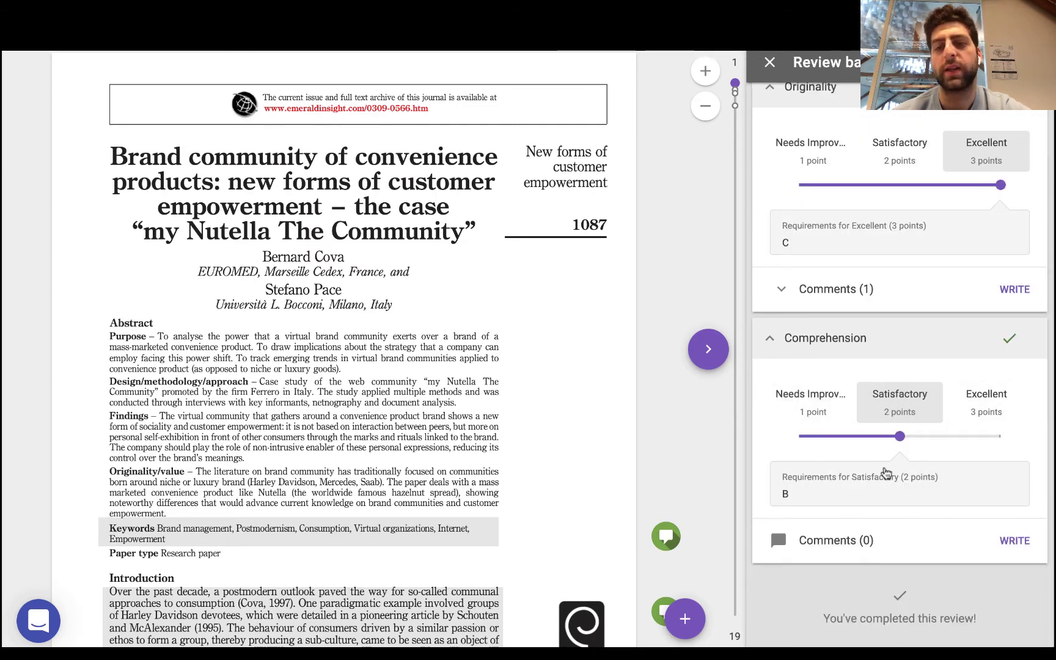
{"action": "scroll", "coordinate": [879, 449], "scroll_direction": "up", "scroll_amount": 5}
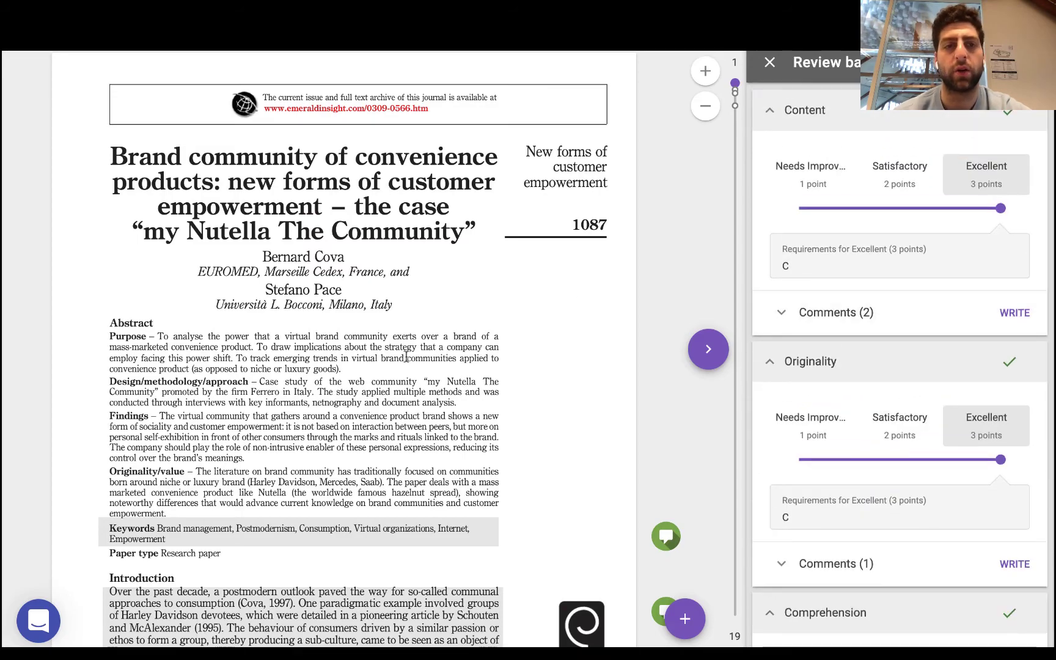
{"action": "scroll", "coordinate": [407, 357], "scroll_direction": "down", "scroll_amount": 5}
{"action": "scroll", "coordinate": [406, 362], "scroll_direction": "down", "scroll_amount": 7}
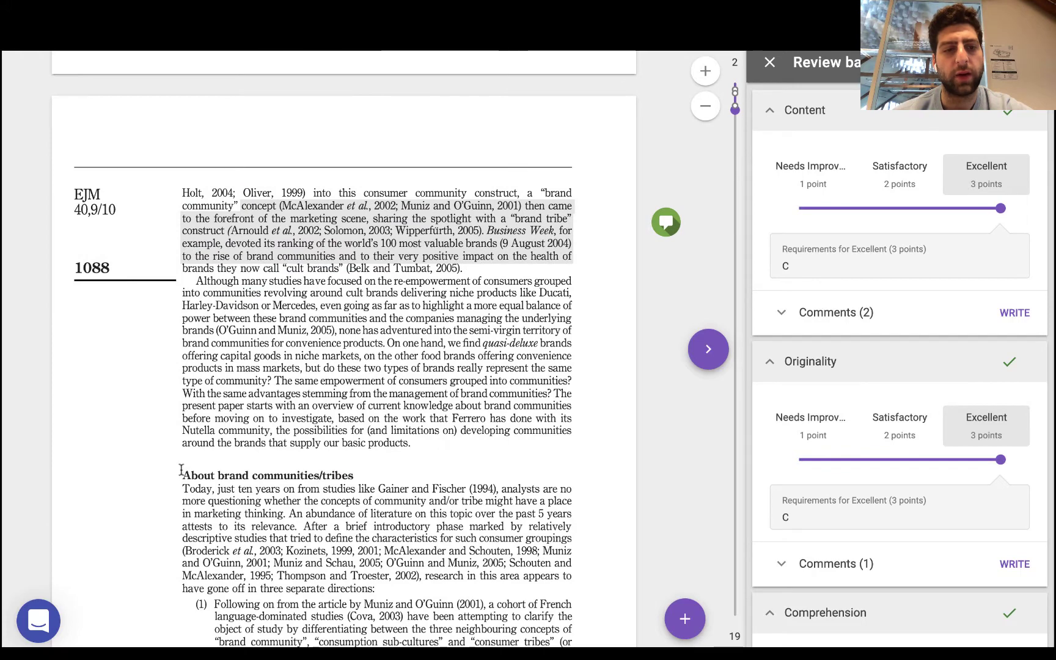
Step: Post an Originality compliment 'Tribes is very original. Good work.' on the brand communities/tribes passage
{"action": "mouse_move", "coordinate": [182, 472]}
{"action": "left_mouse_down"}
{"action": "mouse_move", "coordinate": [570, 483]}
{"action": "mouse_move", "coordinate": [563, 499]}
{"action": "left_mouse_up"}
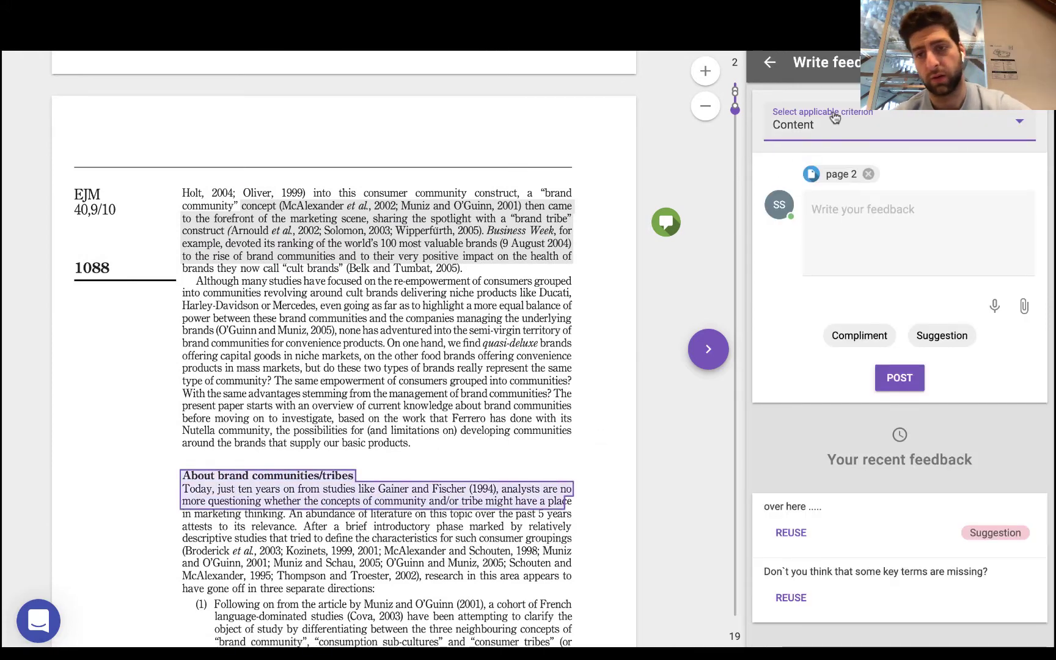
{"action": "left_click", "coordinate": [835, 118]}
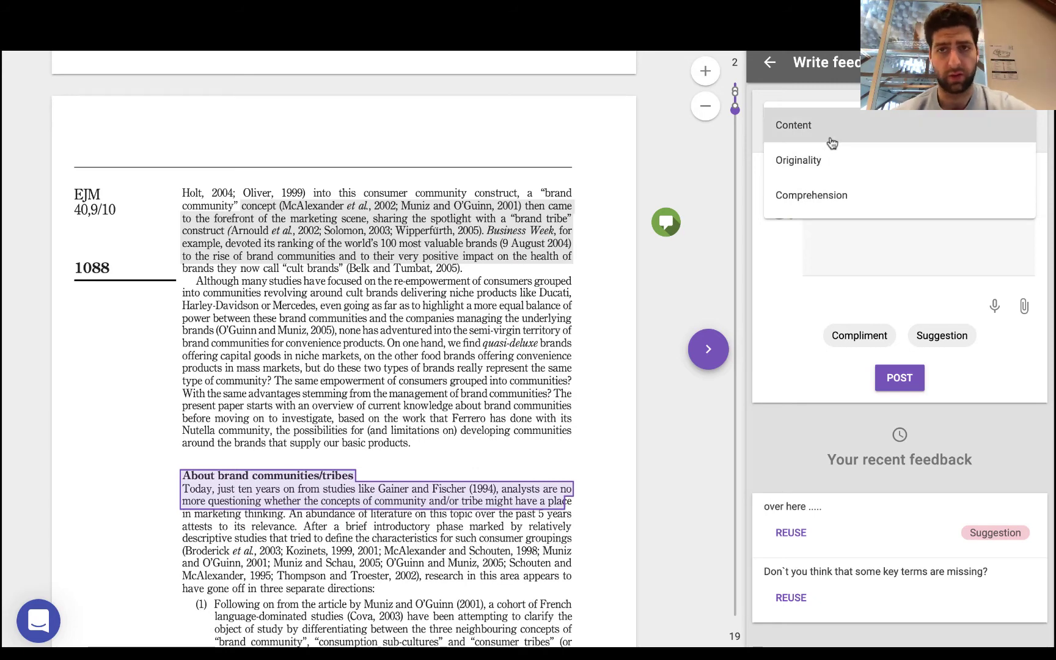
{"action": "left_click", "coordinate": [830, 163]}
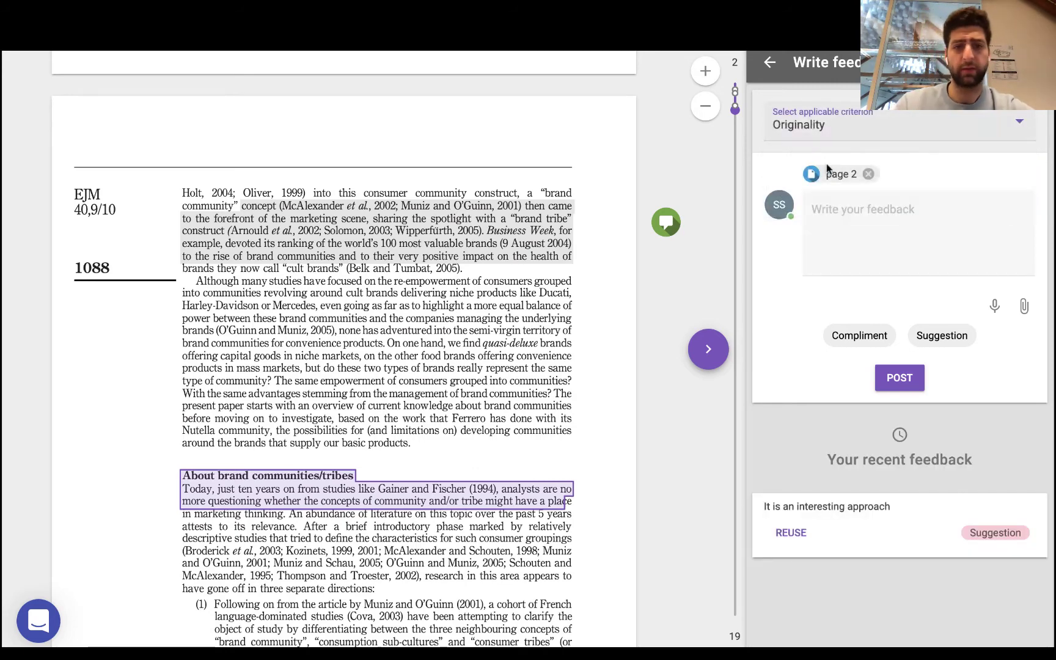
{"action": "left_click", "coordinate": [836, 227]}
{"action": "type", "text": "Tribes is very original. Good work."}
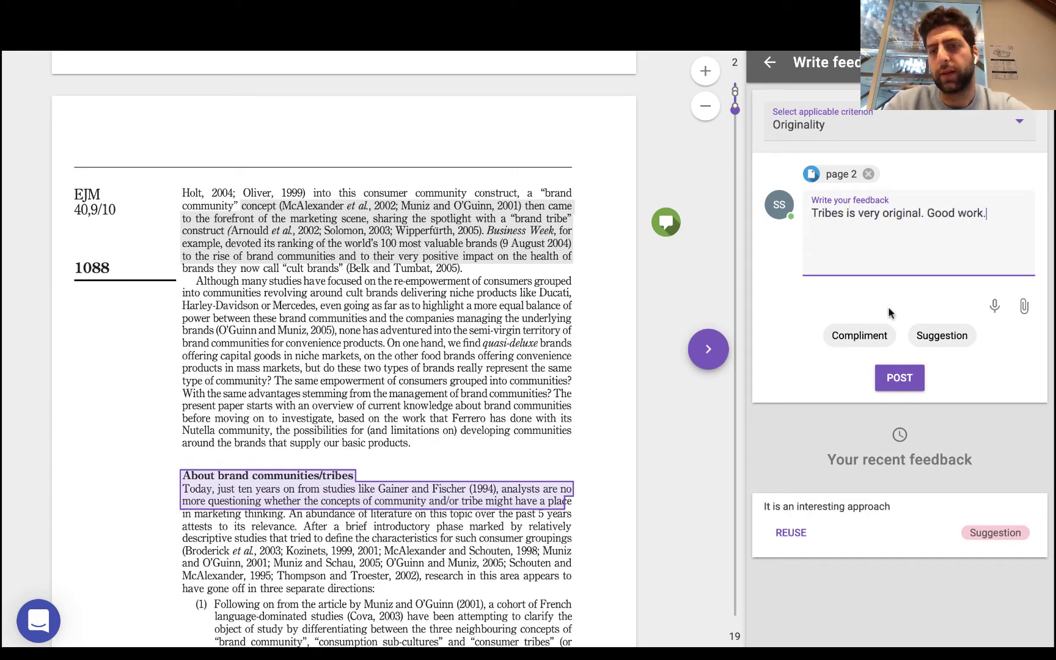
{"action": "left_click", "coordinate": [871, 335]}
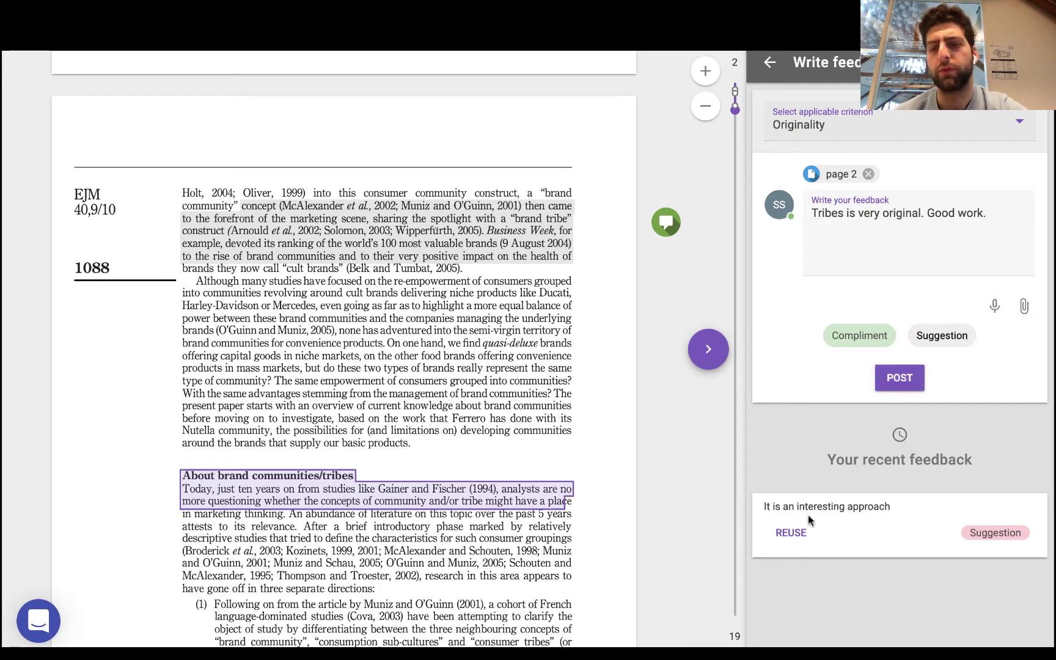
{"action": "left_click", "coordinate": [897, 382]}
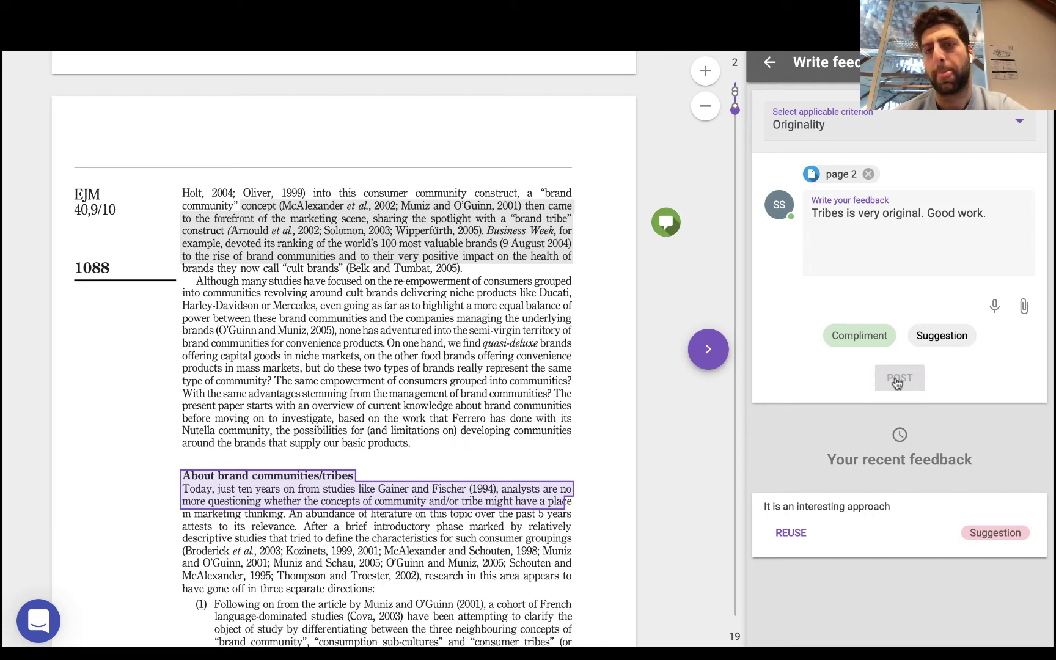
Step: Reopen Originality and switch its rating to Satisfactory and back to Excellent
{"action": "left_click", "coordinate": [772, 62]}
{"action": "left_click", "coordinate": [773, 168]}
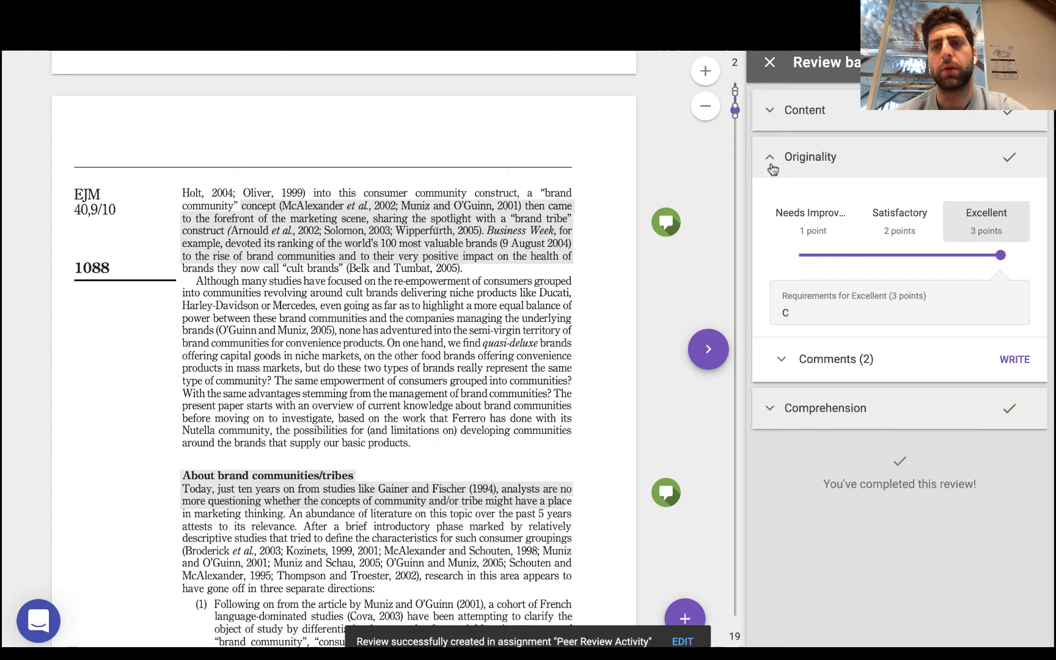
{"action": "left_click", "coordinate": [900, 255]}
{"action": "left_click", "coordinate": [990, 254]}
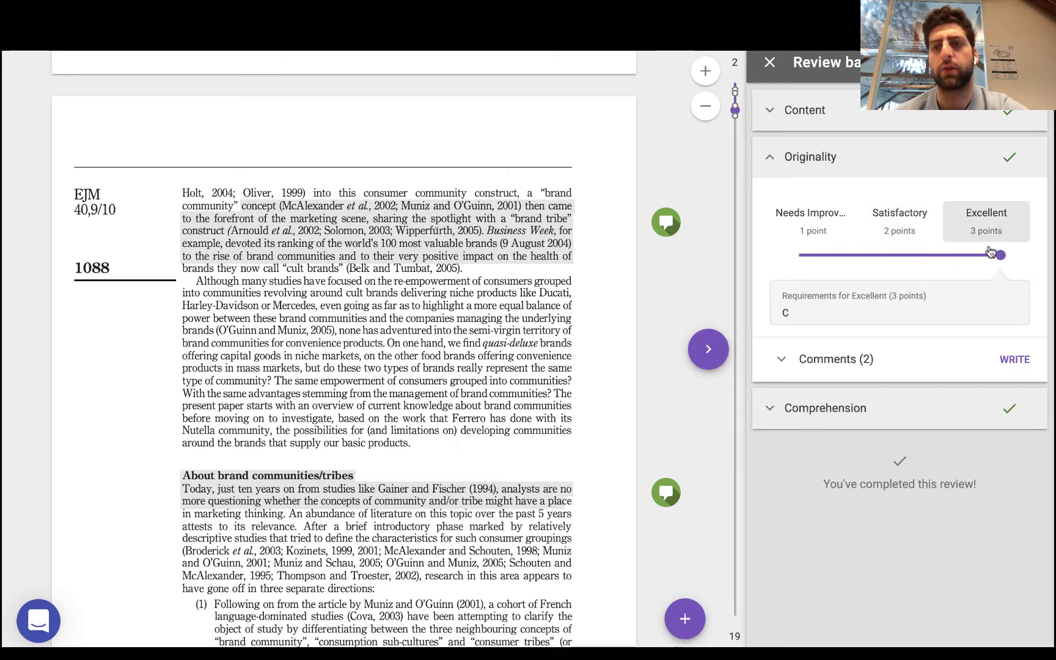
{"action": "left_click_drag", "start_coordinate": [794, 295], "coordinate": [940, 304]}
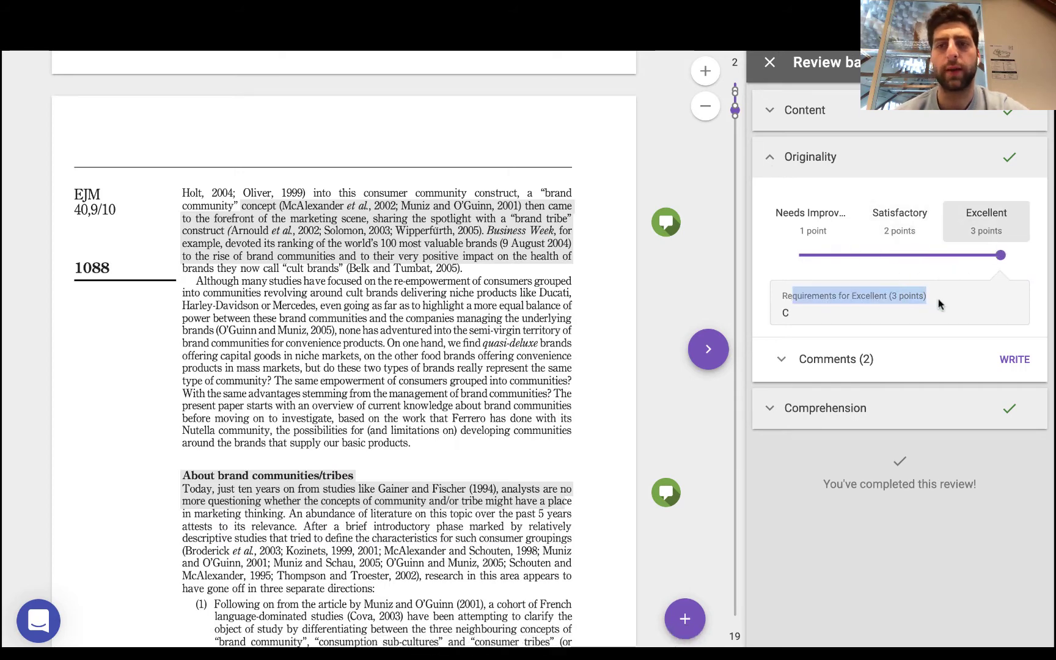
{"action": "left_click", "coordinate": [789, 313]}
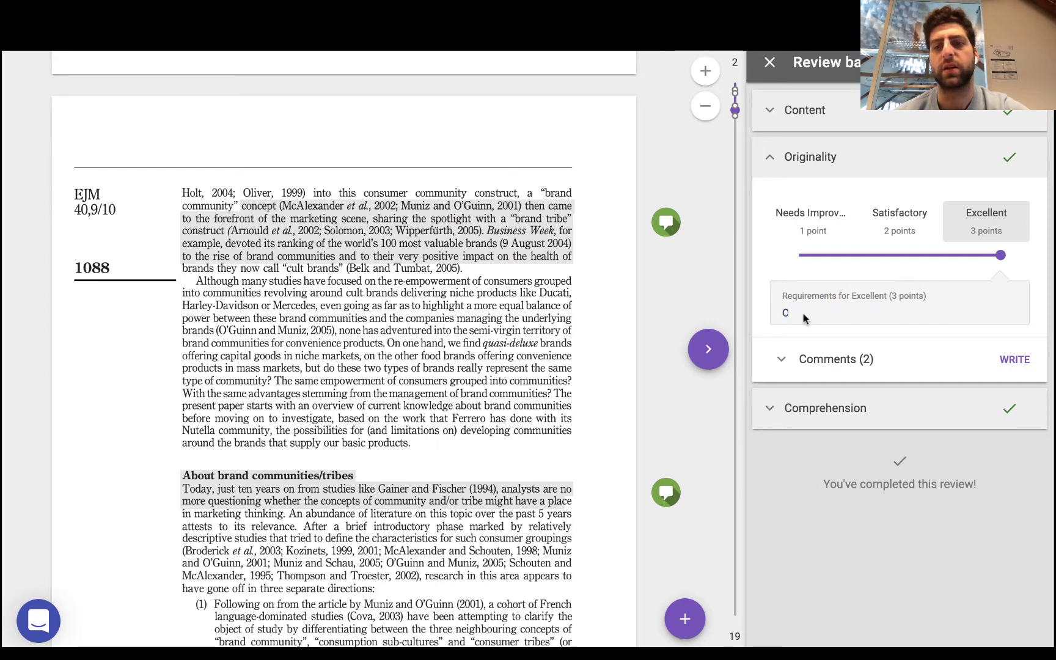
Step: Check the Originality comments, collapse the section, scroll the paper and close the review panel
{"action": "left_click", "coordinate": [780, 360]}
{"action": "scroll", "coordinate": [874, 453], "scroll_direction": "down", "scroll_amount": 2}
{"action": "scroll", "coordinate": [875, 451], "scroll_direction": "up", "scroll_amount": 2}
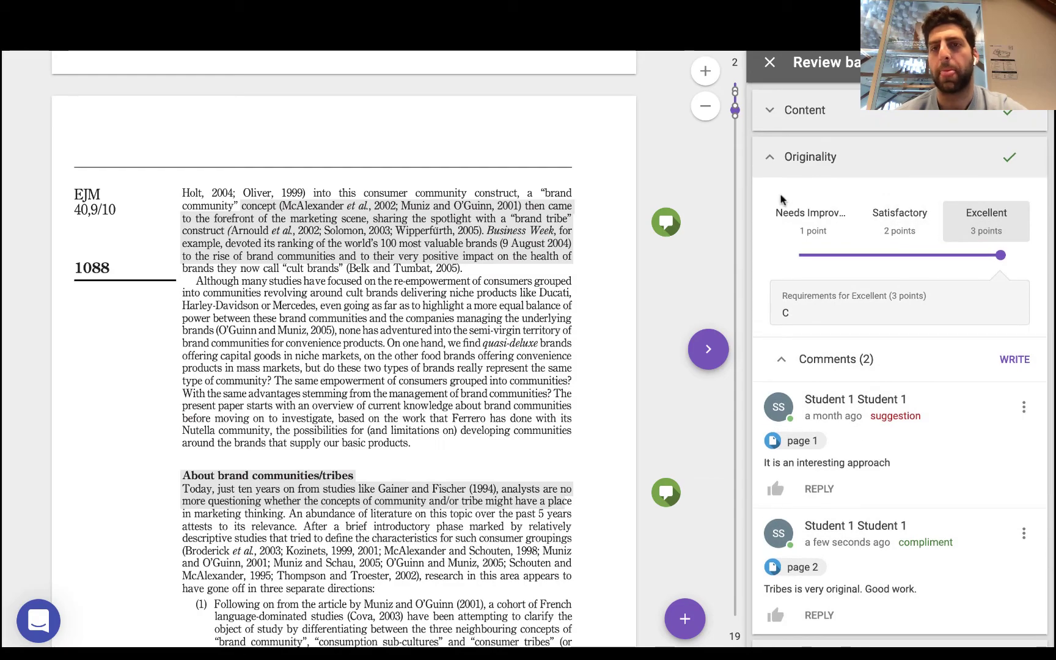
{"action": "left_click", "coordinate": [772, 157]}
{"action": "scroll", "coordinate": [455, 413], "scroll_direction": "down", "scroll_amount": 7}
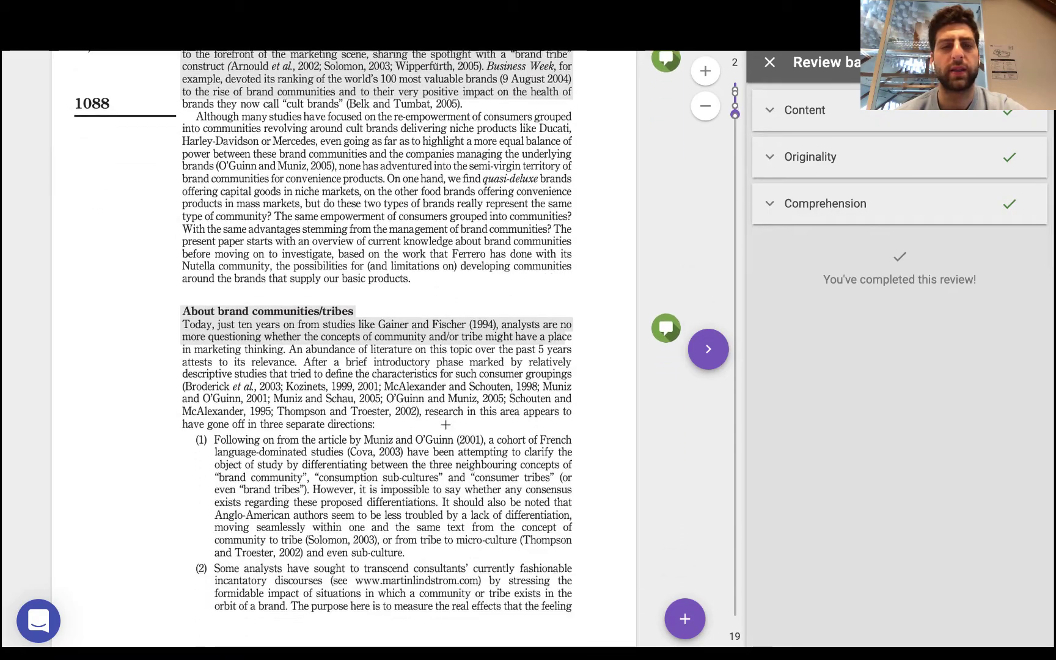
{"action": "scroll", "coordinate": [445, 425], "scroll_direction": "up", "scroll_amount": 7}
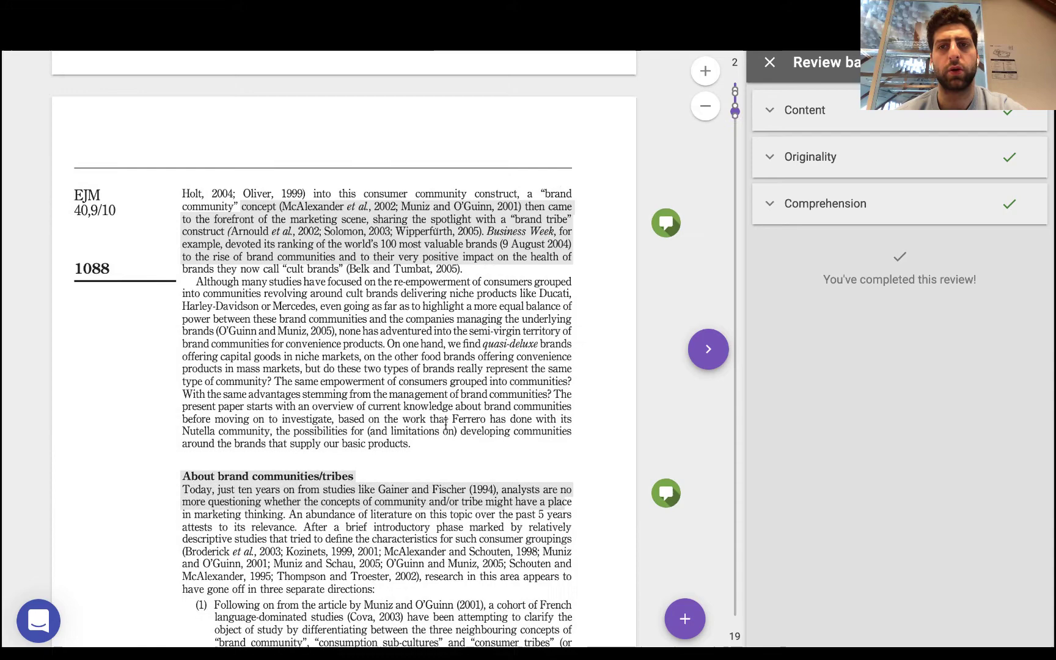
{"action": "scroll", "coordinate": [446, 424], "scroll_direction": "down", "scroll_amount": 3}
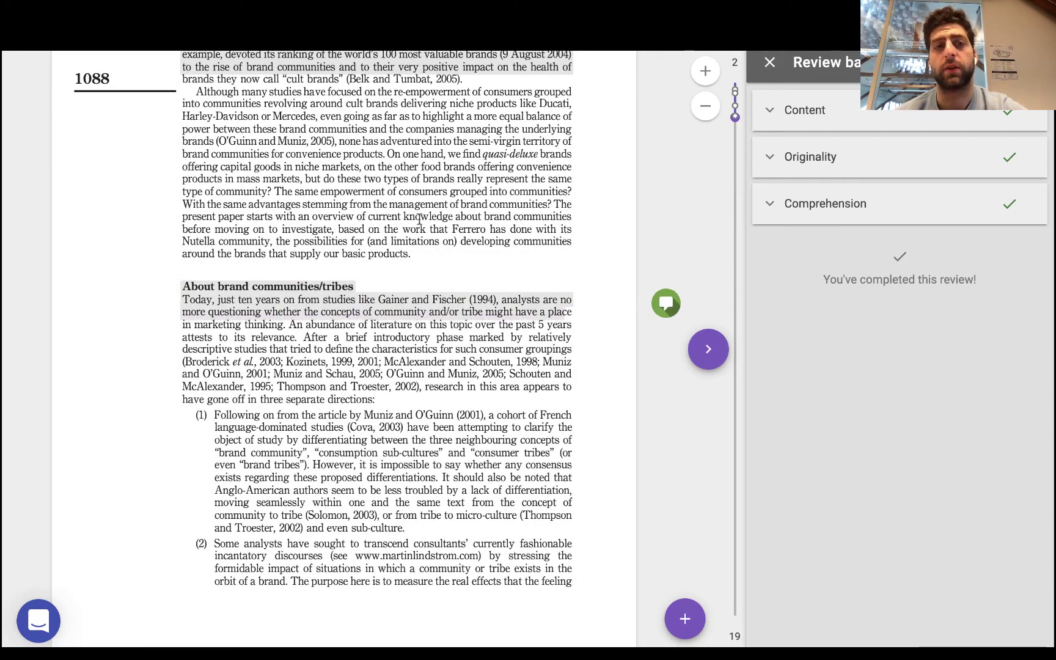
{"action": "scroll", "coordinate": [660, 69], "scroll_direction": "down", "scroll_amount": 2}
{"action": "left_click", "coordinate": [767, 63]}
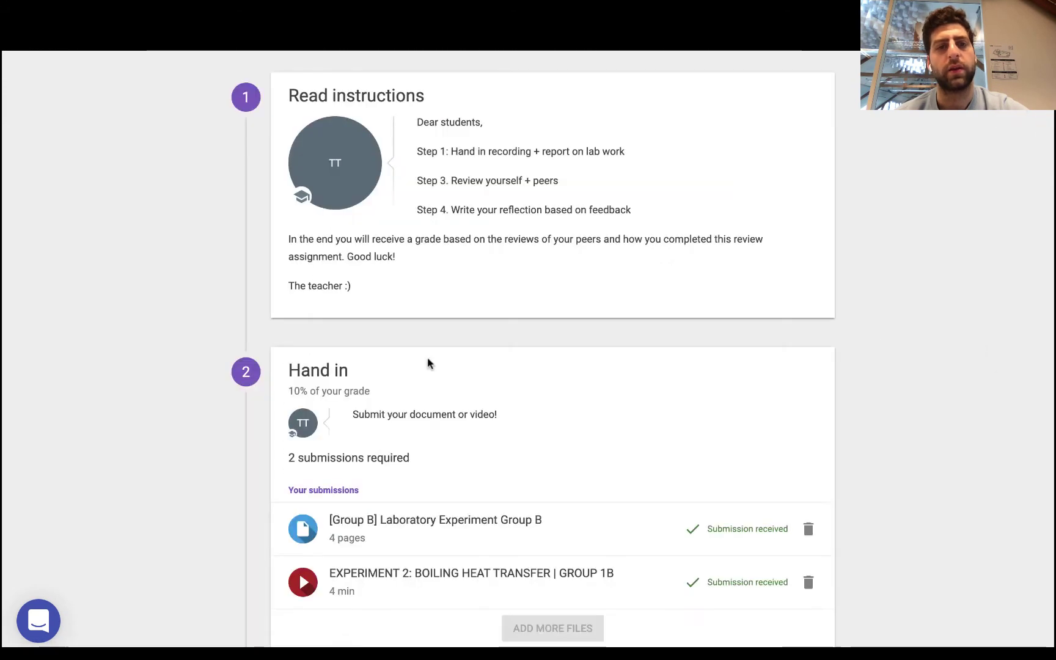
Step: Start reviewing the Experiment 2 Group 1B video, rate Content Satisfactory, and pause at 0:13
{"action": "scroll", "coordinate": [495, 467], "scroll_direction": "down", "scroll_amount": 3}
{"action": "scroll", "coordinate": [526, 419], "scroll_direction": "down", "scroll_amount": 5}
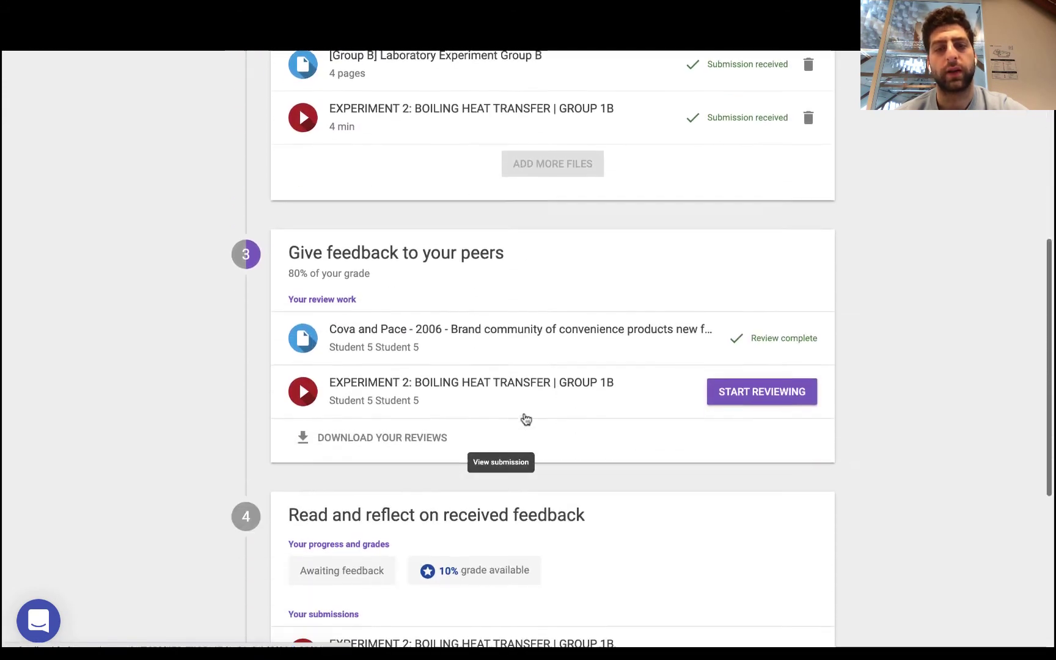
{"action": "left_click", "coordinate": [769, 390]}
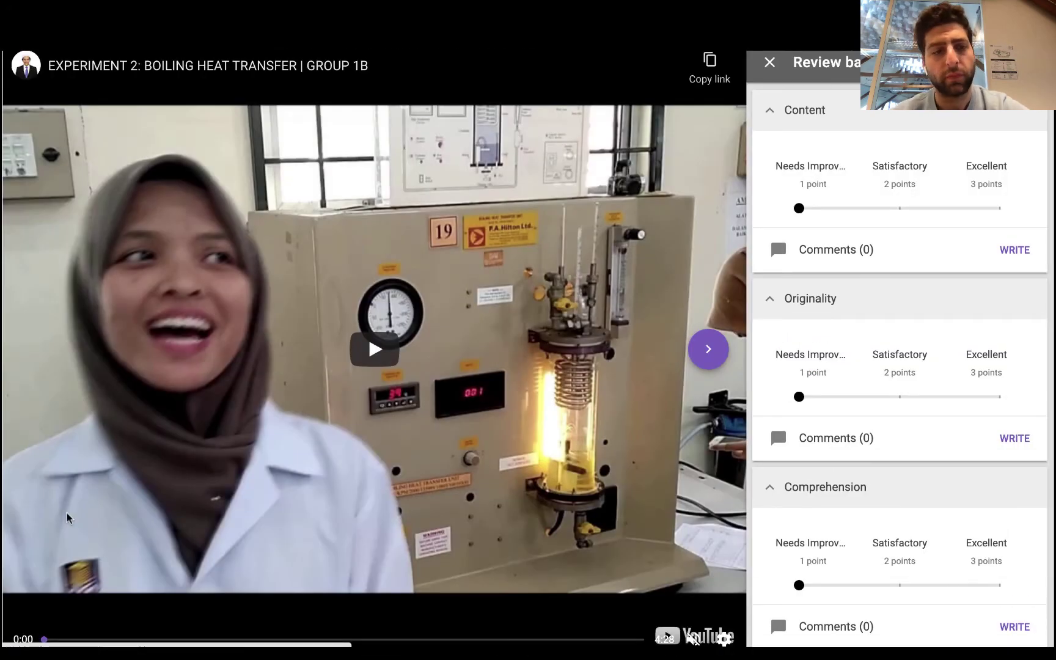
{"action": "left_click", "coordinate": [243, 408]}
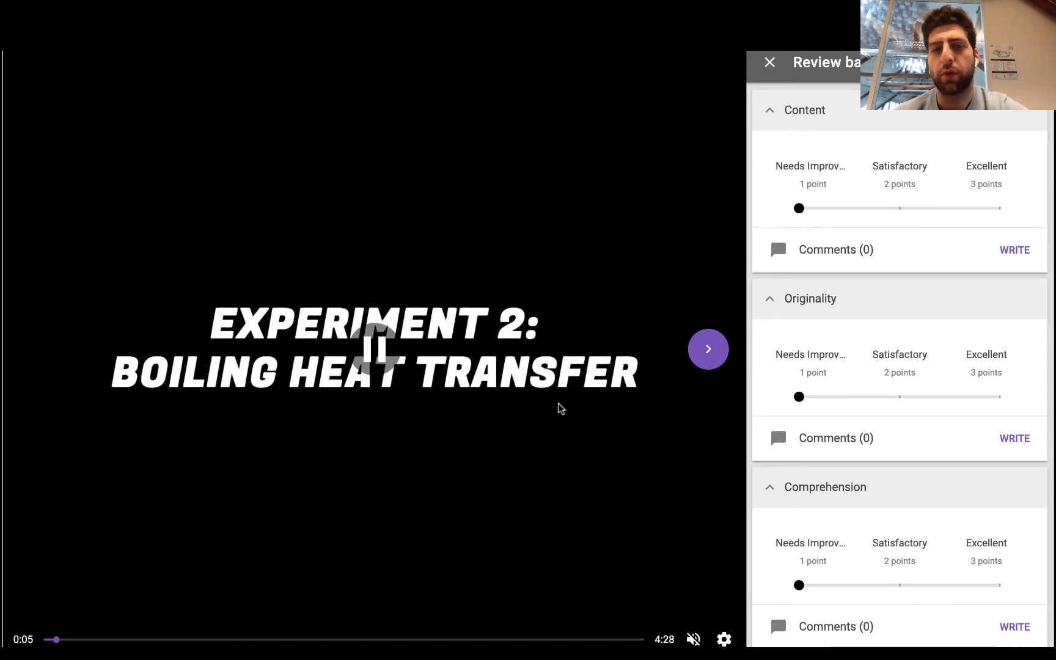
{"action": "left_click", "coordinate": [899, 197]}
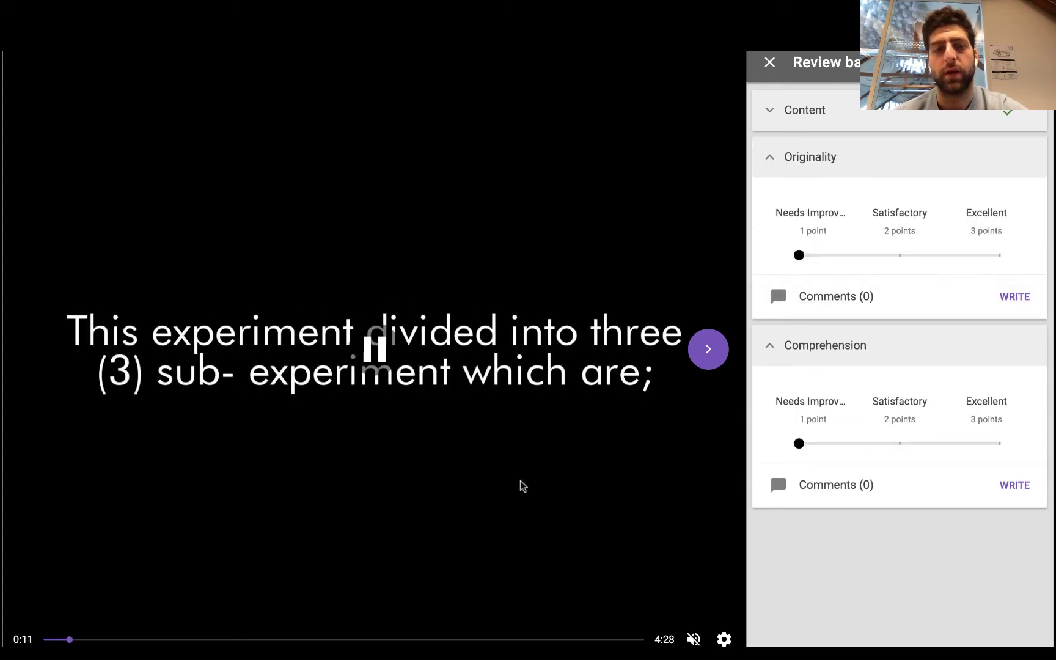
{"action": "left_click", "coordinate": [74, 588]}
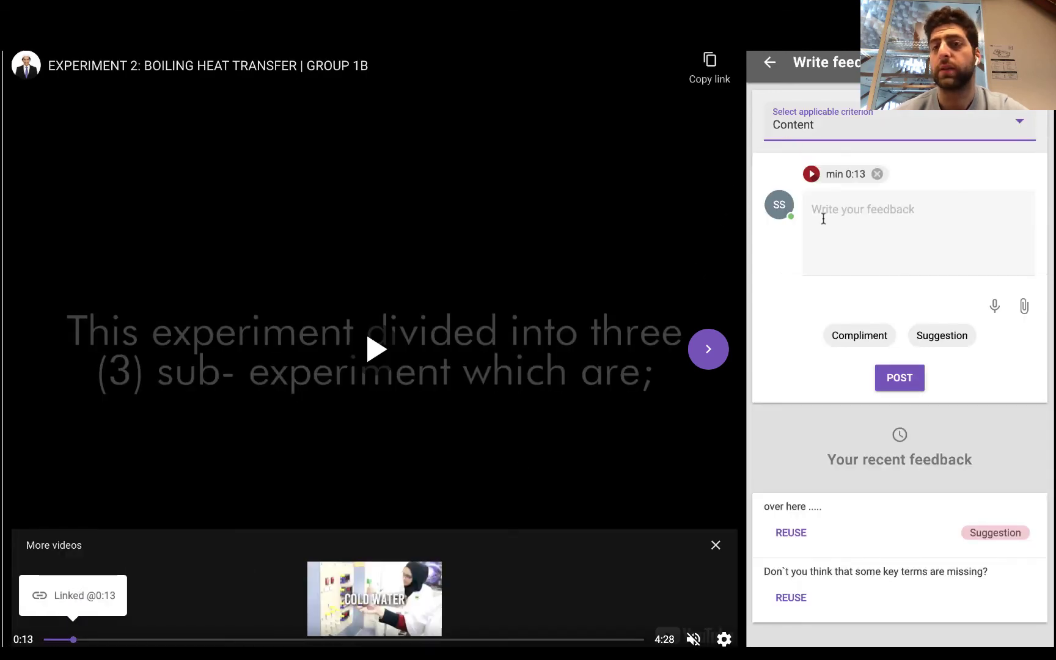
Step: Post the Content compliment 'Looks great at the moment, good introduction' at 0:13, then close the panel
{"action": "left_click", "coordinate": [825, 222]}
{"action": "type", "text": "Looks great at the moment"}
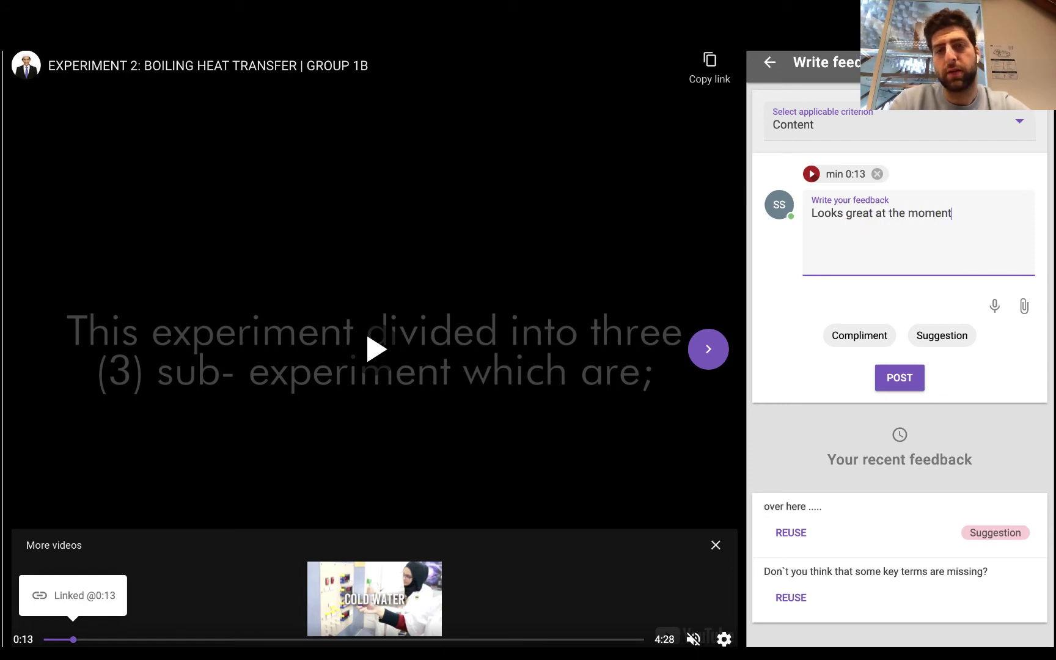
{"action": "type", "text": ", good introduction"}
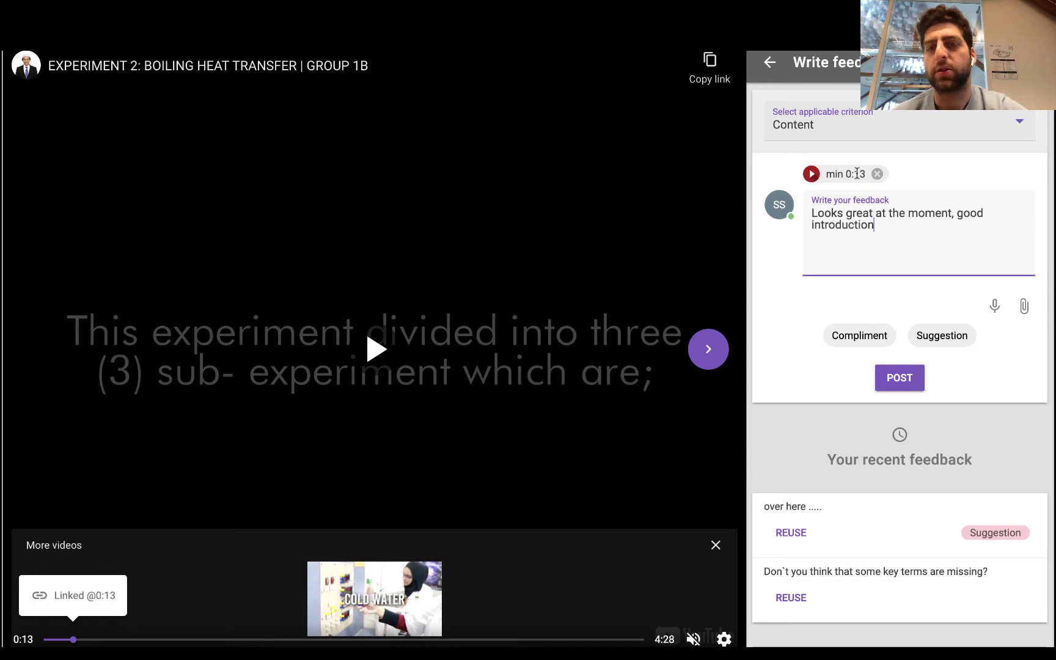
{"action": "left_click", "coordinate": [868, 344]}
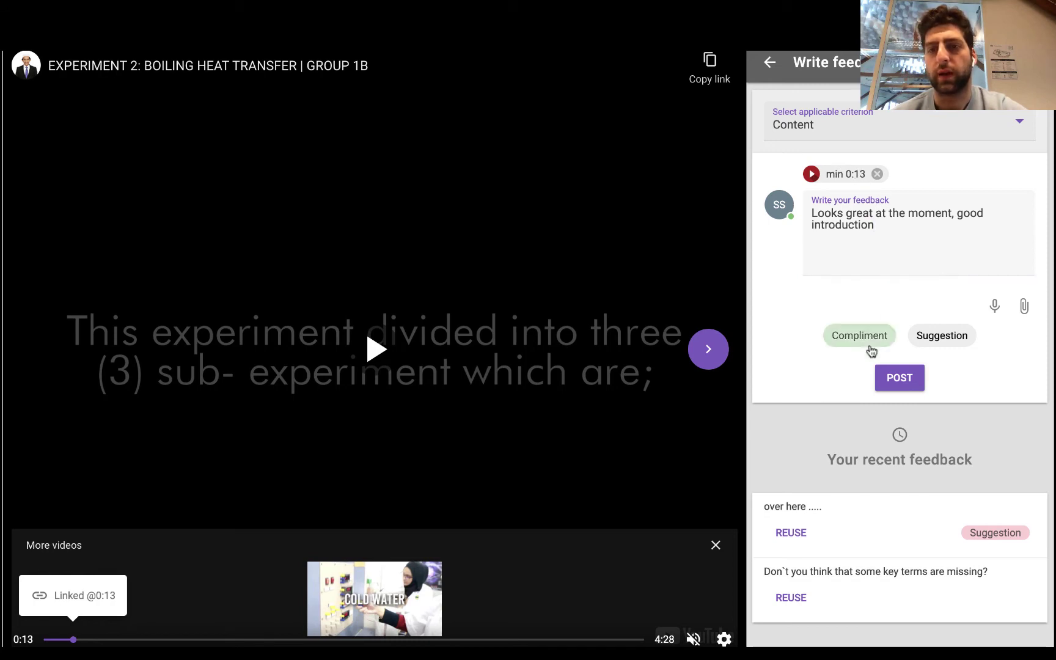
{"action": "left_click", "coordinate": [894, 374]}
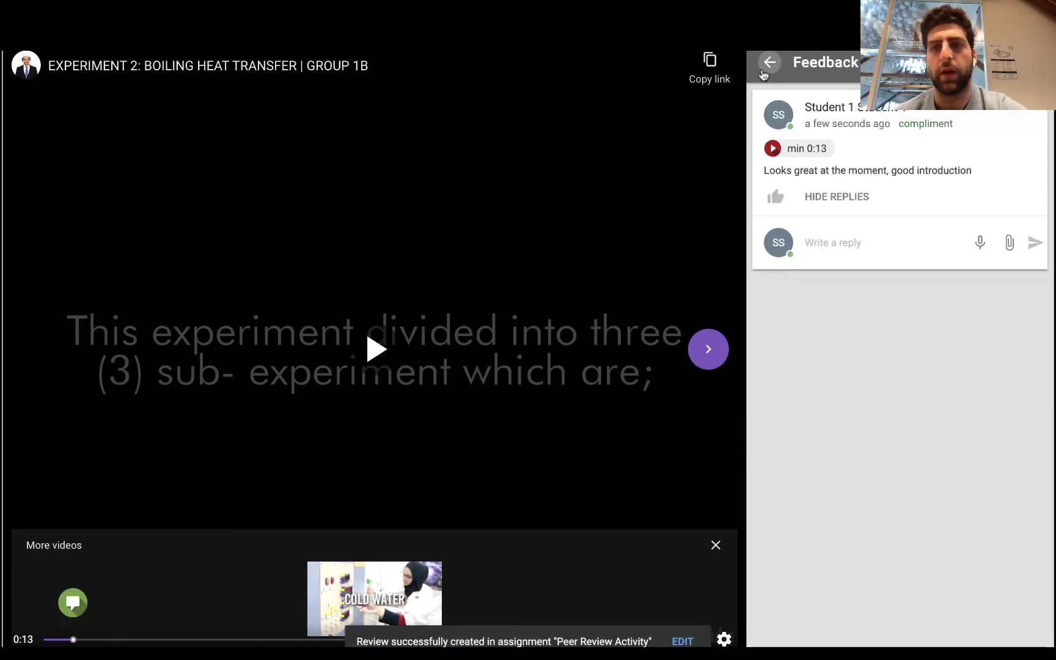
{"action": "left_click", "coordinate": [764, 72]}
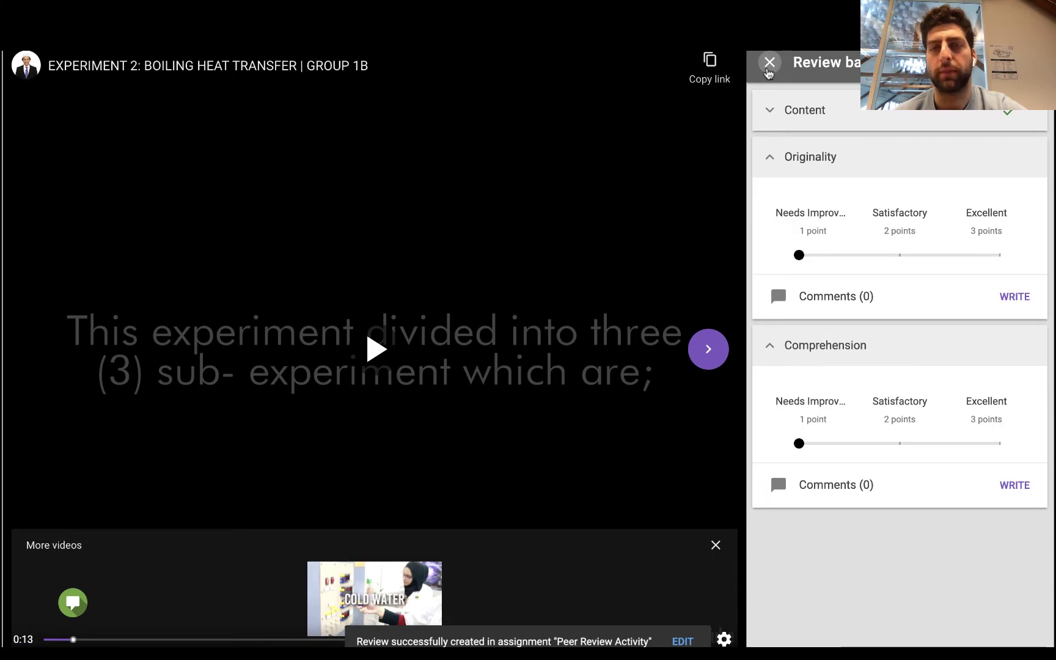
{"action": "left_click", "coordinate": [769, 63]}
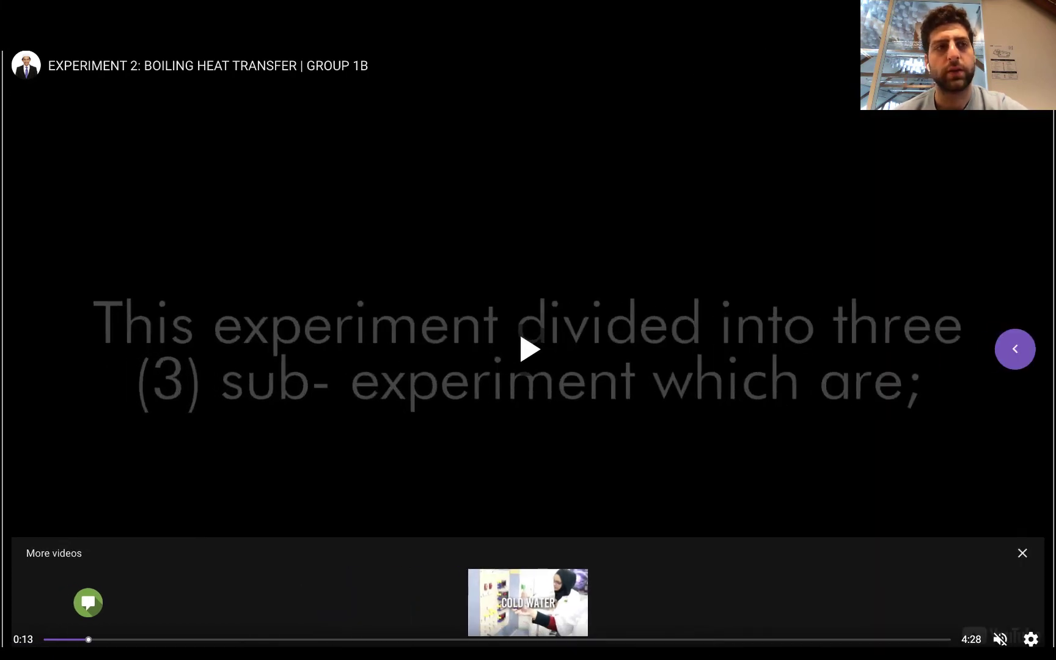
Step: Leave the video, scroll down to step 4 and expand Your peers' work
{"action": "key", "text": "Escape"}
{"action": "scroll", "coordinate": [521, 485], "scroll_direction": "down", "scroll_amount": 3}
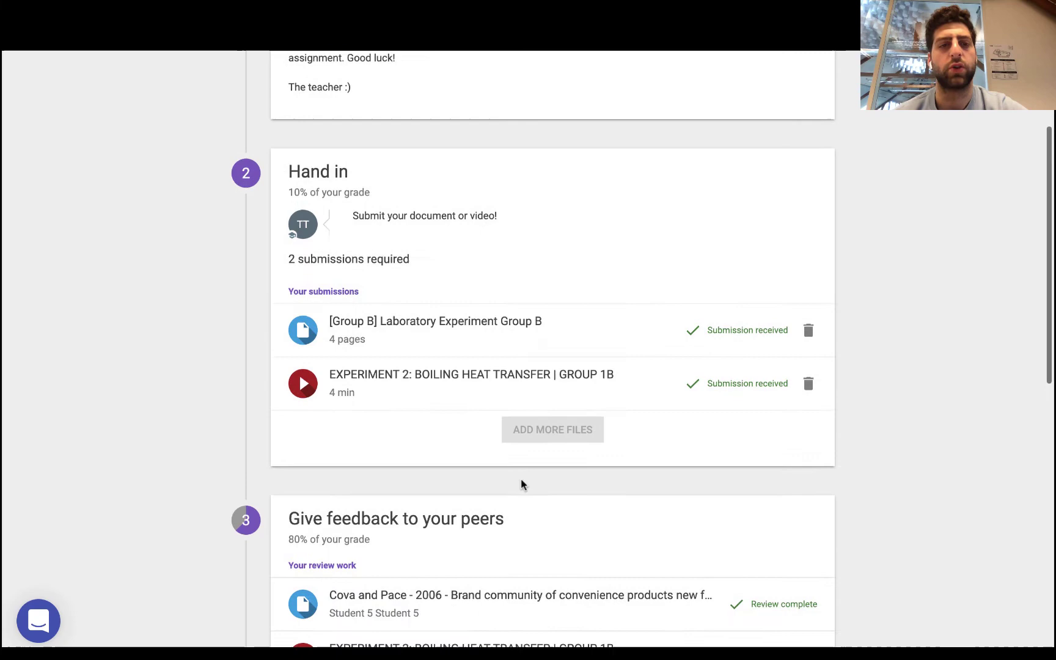
{"action": "scroll", "coordinate": [521, 484], "scroll_direction": "down", "scroll_amount": 4}
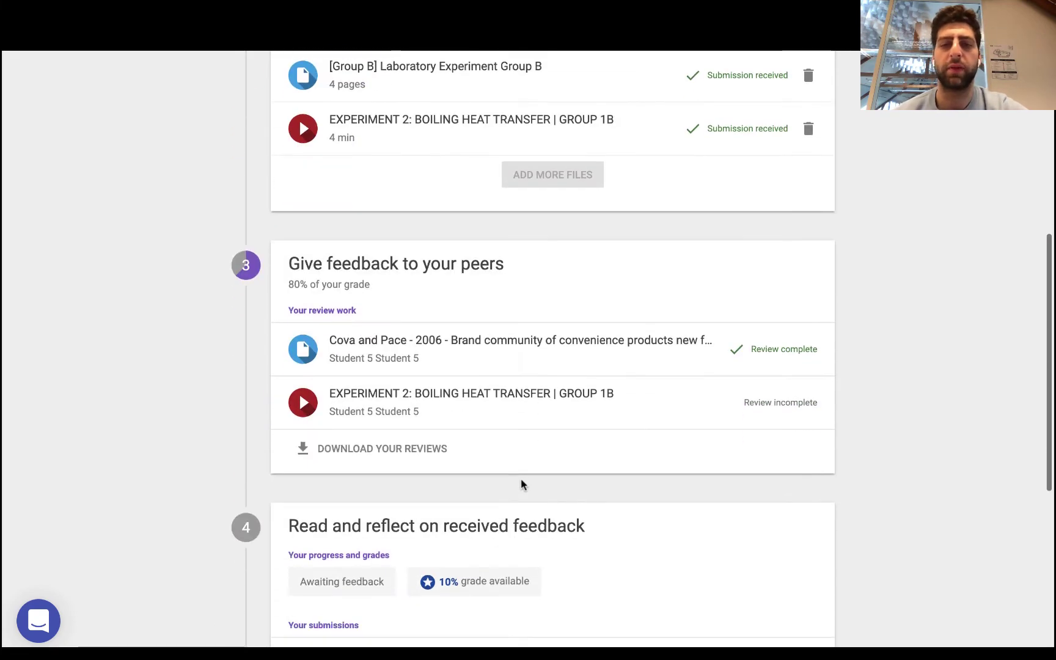
{"action": "scroll", "coordinate": [522, 484], "scroll_direction": "up", "scroll_amount": 1}
{"action": "scroll", "coordinate": [597, 487], "scroll_direction": "down", "scroll_amount": 1}
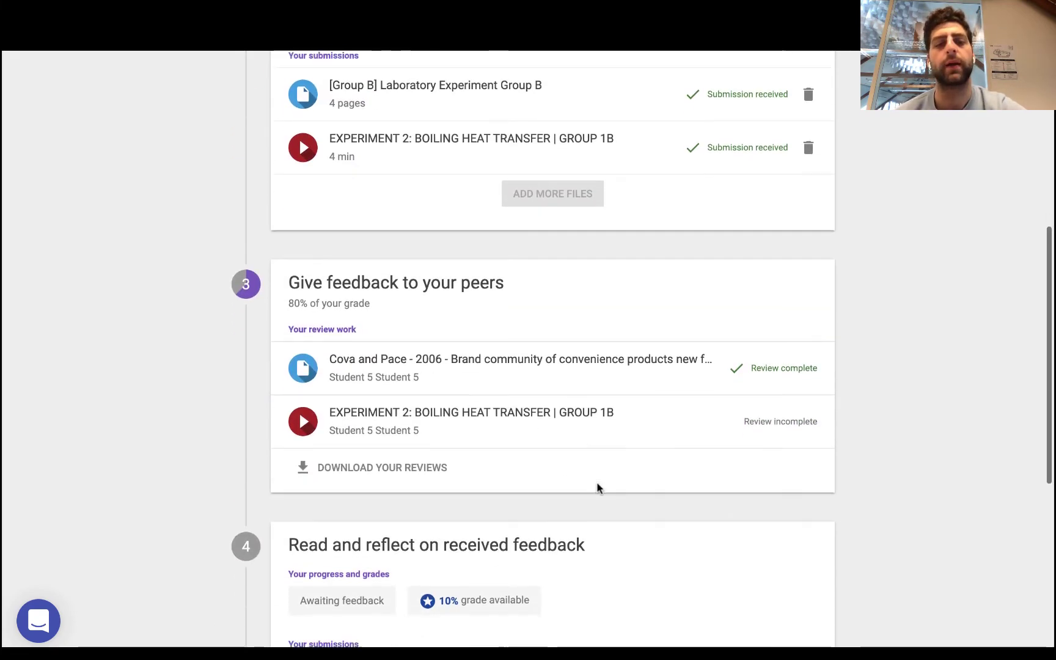
{"action": "scroll", "coordinate": [598, 487], "scroll_direction": "down", "scroll_amount": 5}
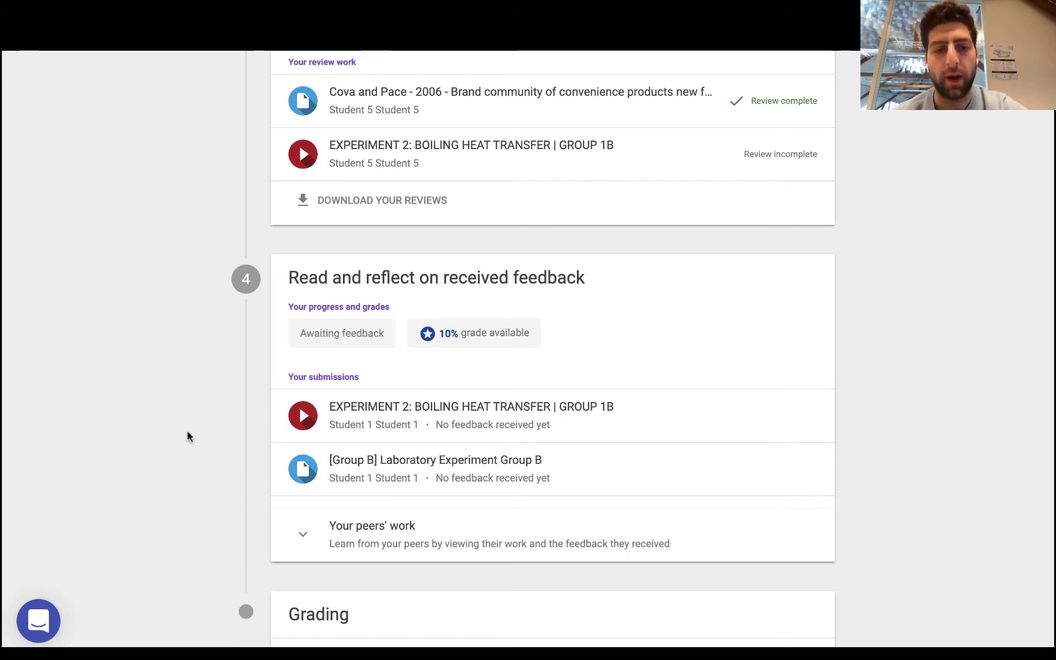
{"action": "scroll", "coordinate": [337, 424], "scroll_direction": "down", "scroll_amount": 3}
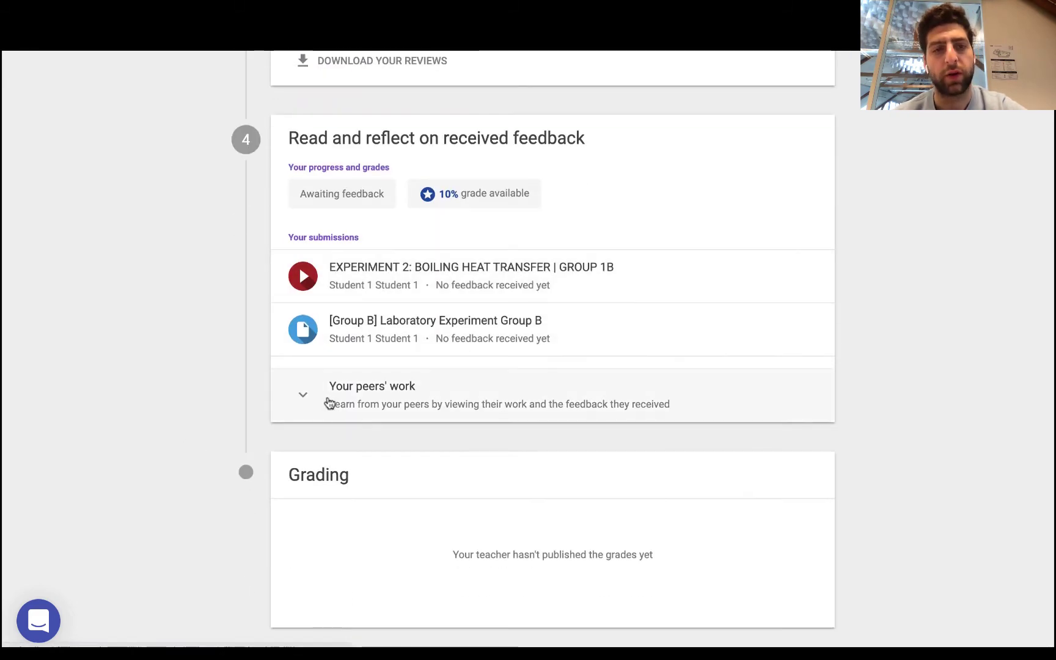
{"action": "left_click", "coordinate": [329, 402]}
{"action": "scroll", "coordinate": [459, 470], "scroll_direction": "down", "scroll_amount": 3}
{"action": "scroll", "coordinate": [459, 469], "scroll_direction": "up", "scroll_amount": 2}
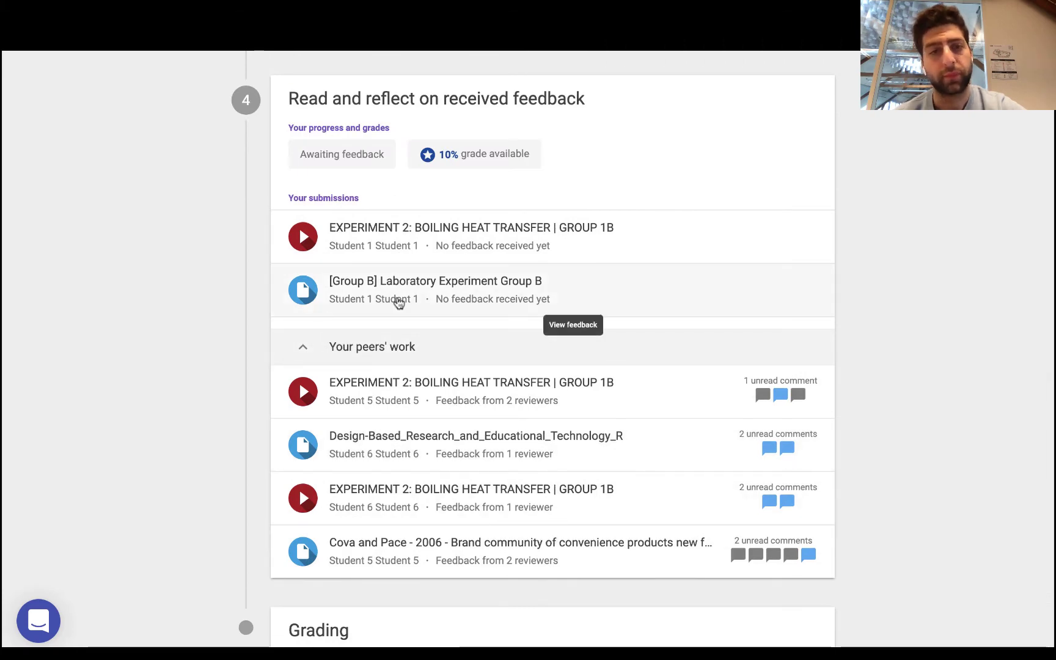
Step: View a peer's Experiment 2 video feedback, then expand Your peers' work again
{"action": "left_click", "coordinate": [418, 250]}
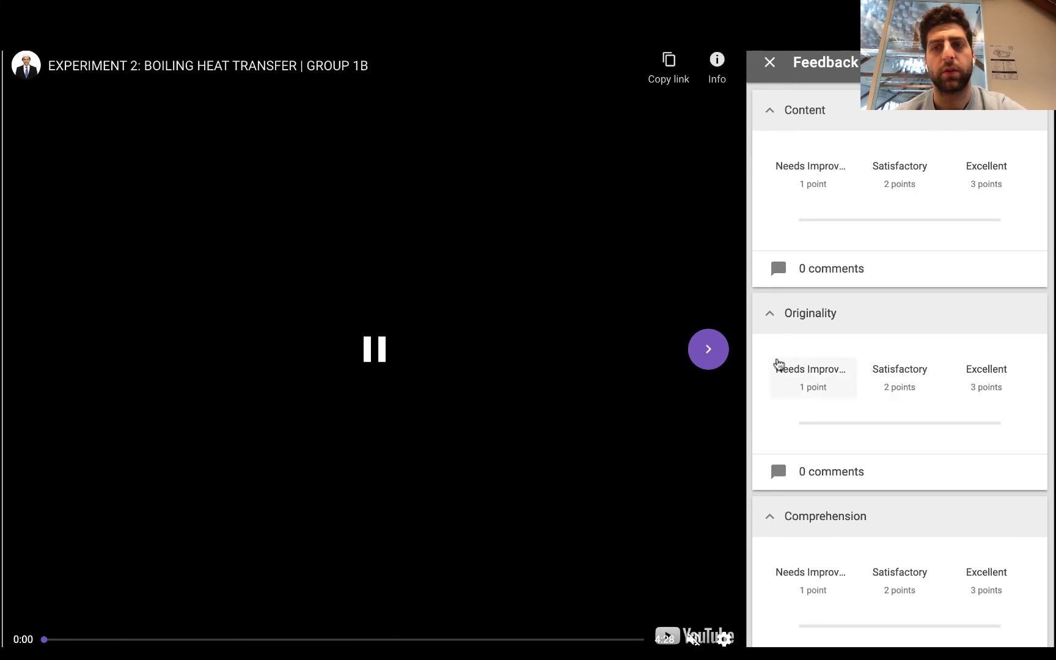
{"action": "scroll", "coordinate": [778, 365], "scroll_direction": "down", "scroll_amount": 1}
{"action": "scroll", "coordinate": [778, 372], "scroll_direction": "up", "scroll_amount": 1}
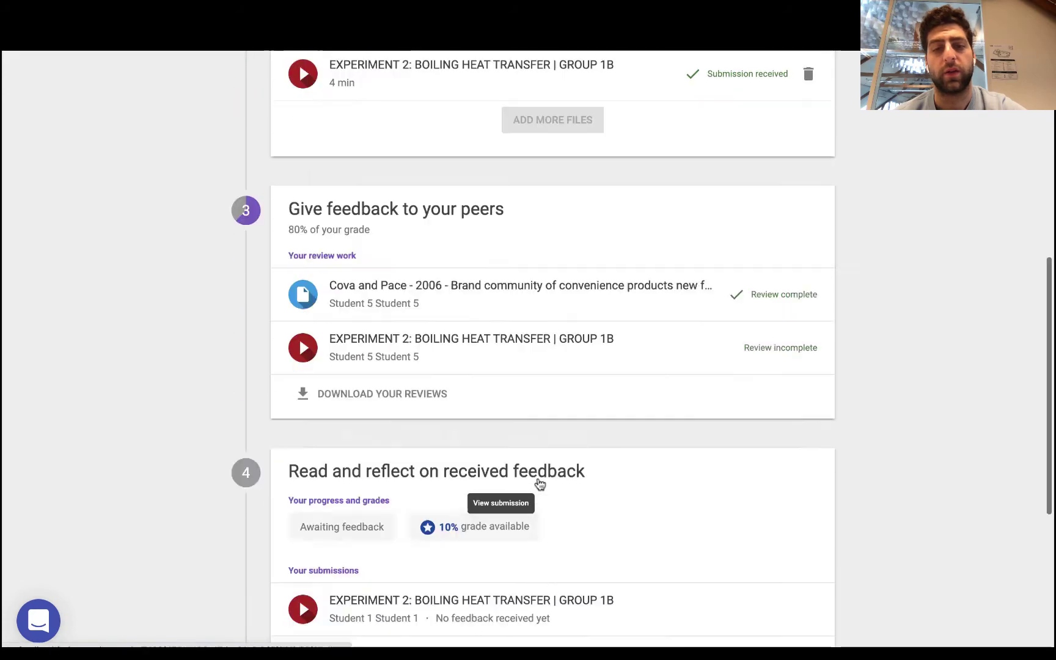
{"action": "scroll", "coordinate": [539, 485], "scroll_direction": "down", "scroll_amount": 5}
{"action": "left_click", "coordinate": [410, 464]}
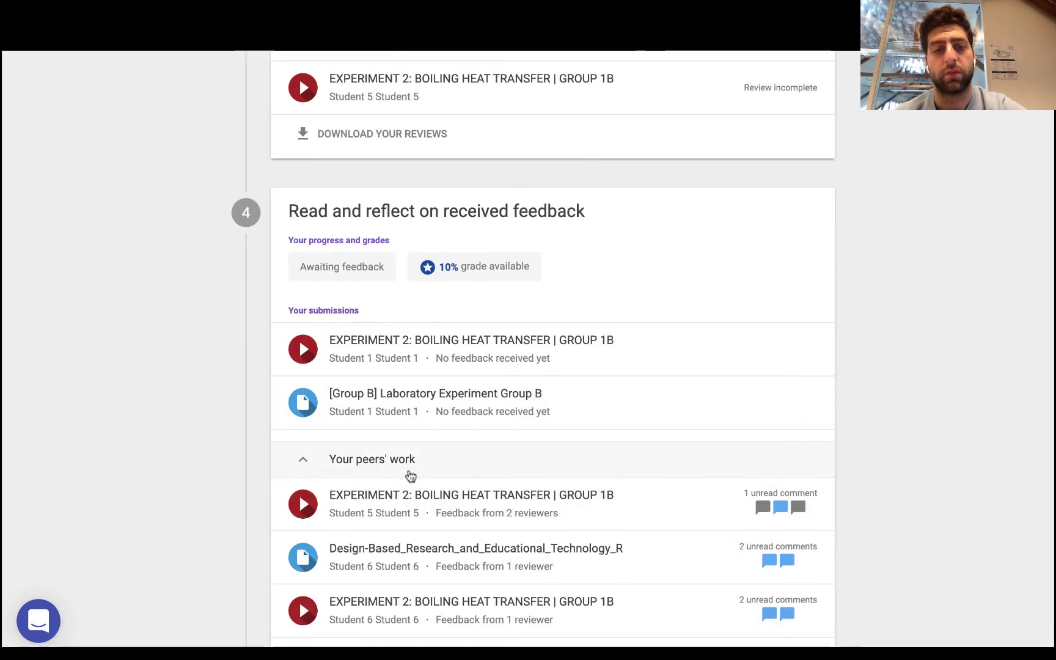
{"action": "scroll", "coordinate": [410, 477], "scroll_direction": "down", "scroll_amount": 3}
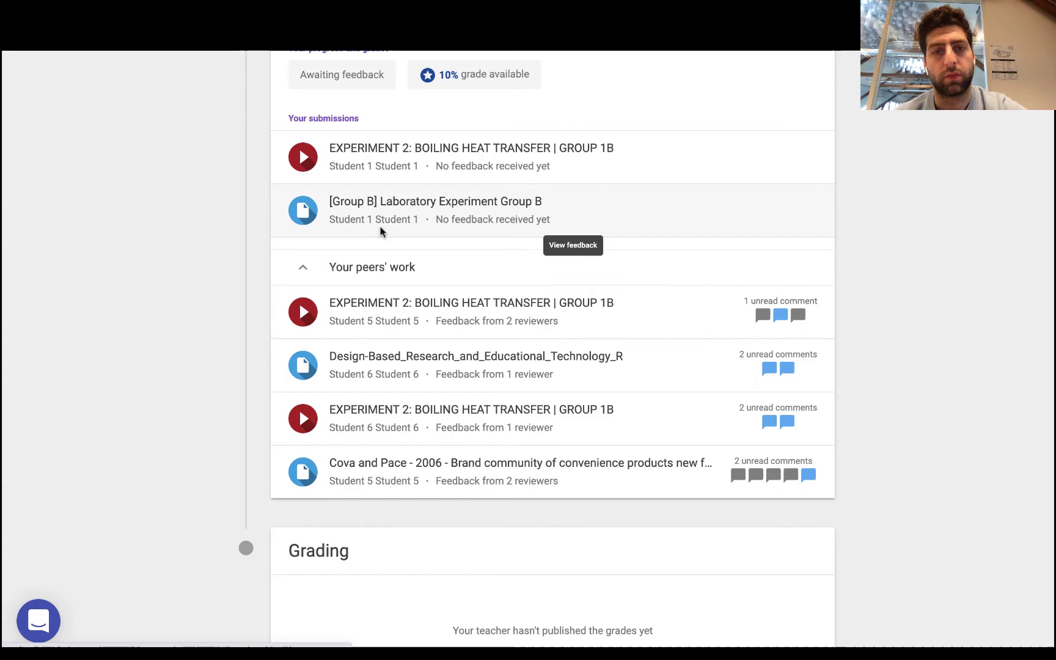
Step: View the Group B lab report's feedback, close it, and expand Your peers' work once more
{"action": "left_click", "coordinate": [381, 230]}
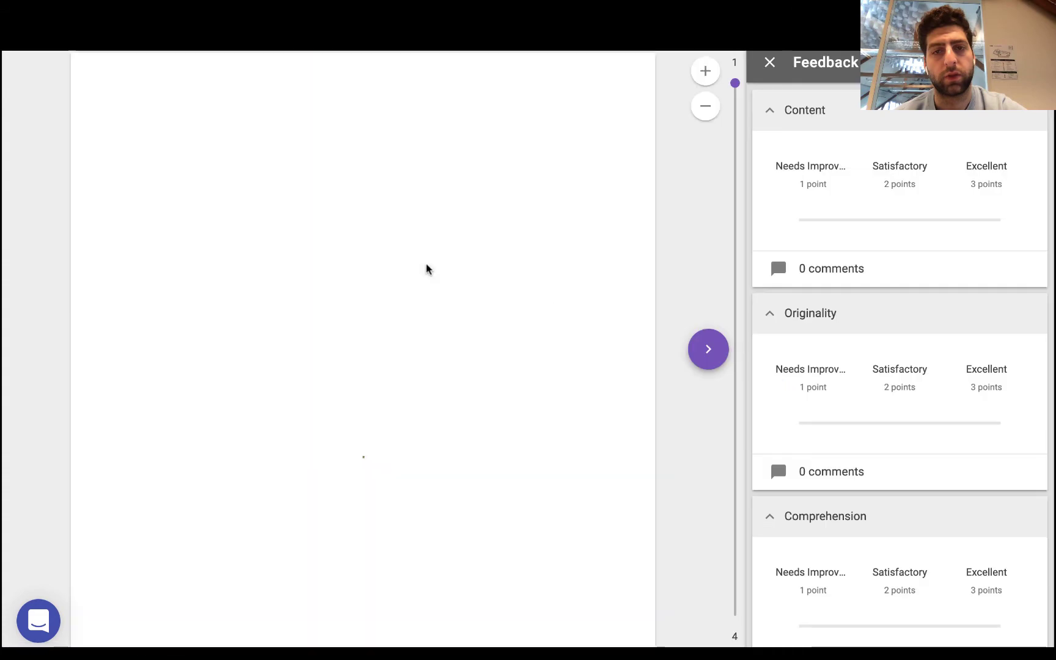
{"action": "left_click", "coordinate": [768, 64]}
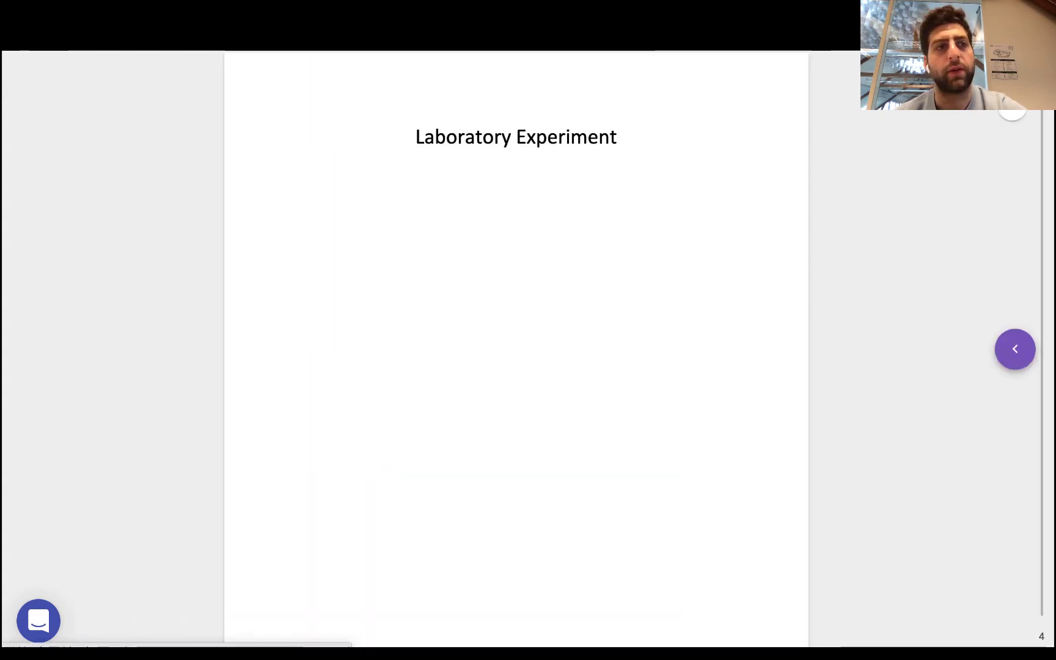
{"action": "left_click", "coordinate": [114, 59]}
{"action": "scroll", "coordinate": [585, 349], "scroll_direction": "down", "scroll_amount": 20}
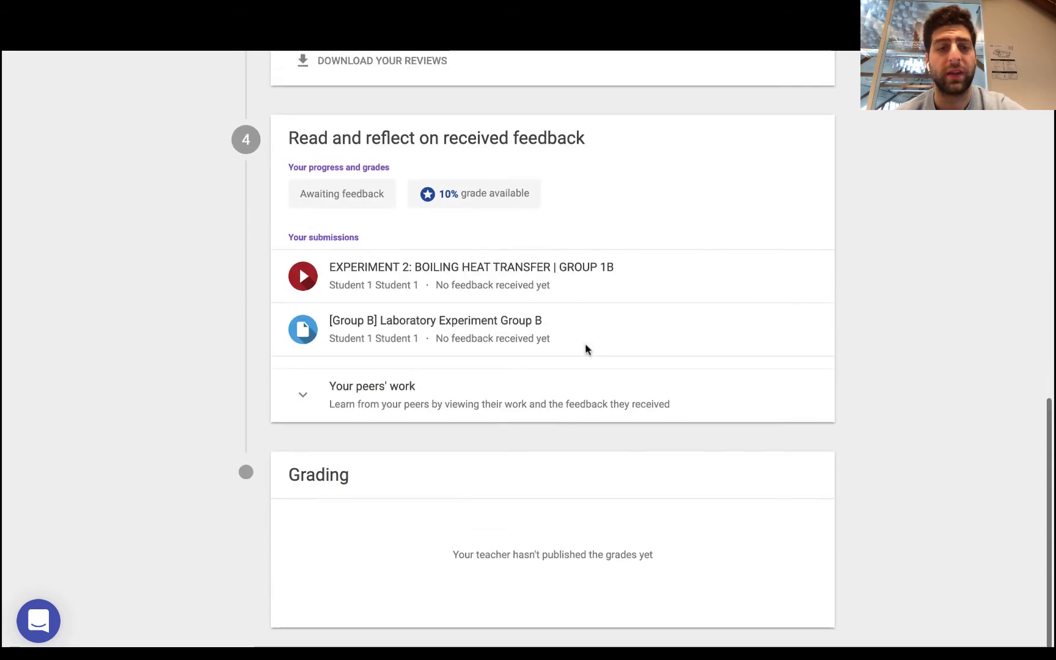
{"action": "left_click", "coordinate": [369, 417]}
{"action": "scroll", "coordinate": [514, 422], "scroll_direction": "down", "scroll_amount": 3}
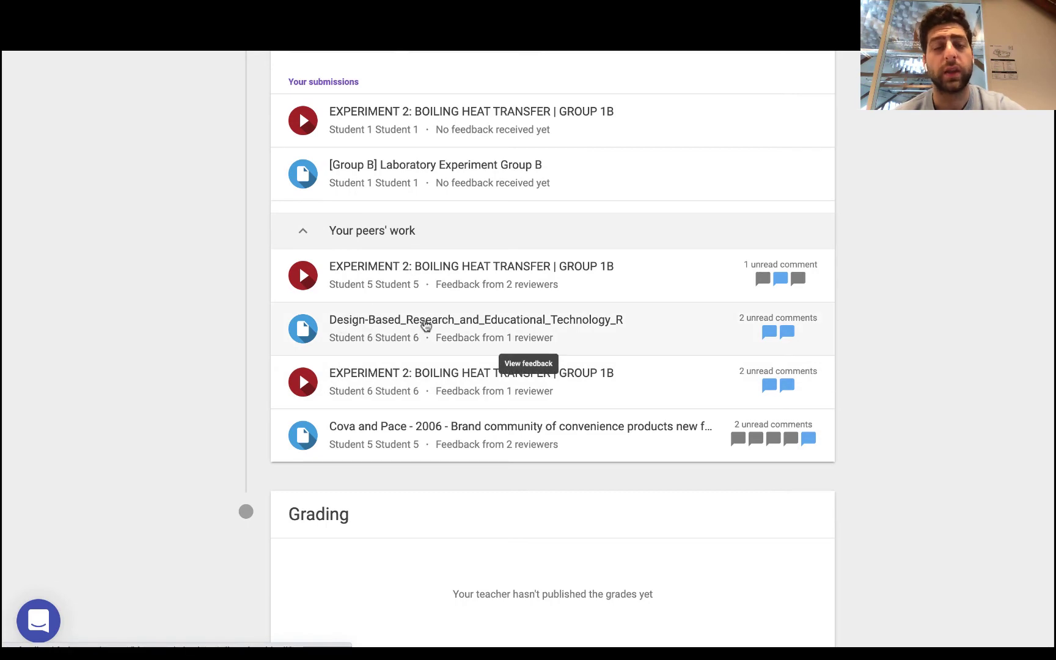
Step: Open the Design-Based Research document's feedback and show the two Content comments
{"action": "left_click", "coordinate": [426, 326]}
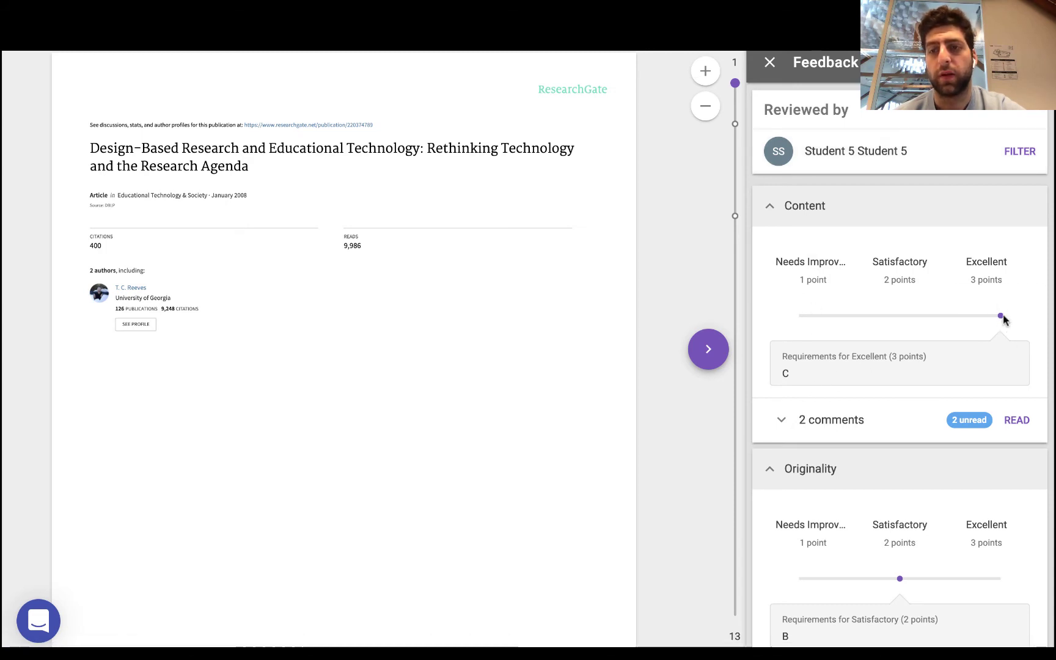
{"action": "mouse_move", "coordinate": [1000, 319]}
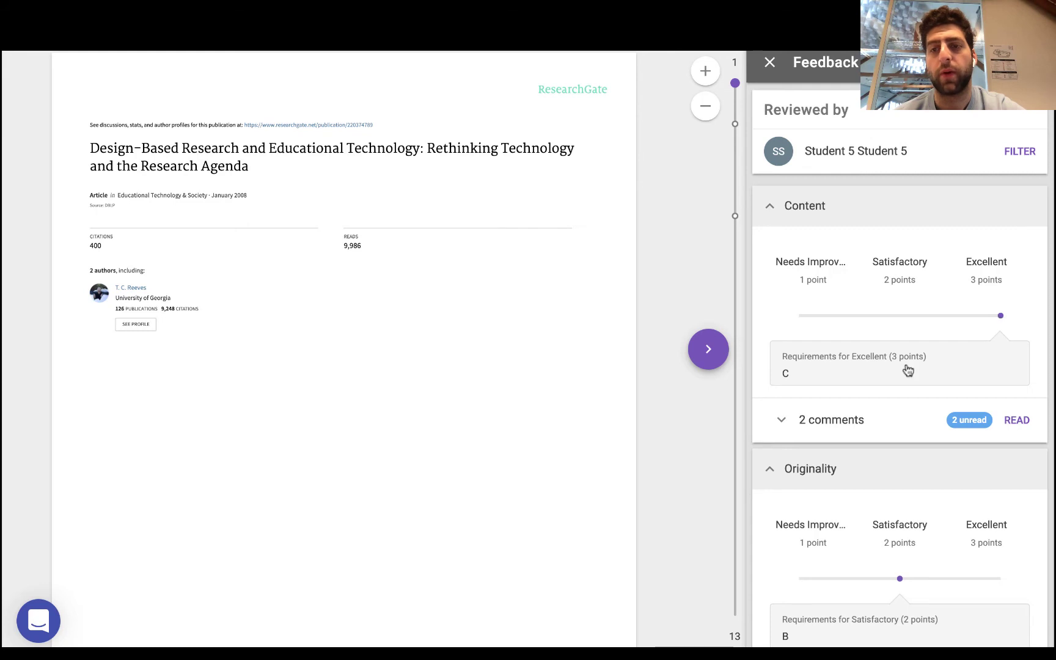
{"action": "left_click", "coordinate": [801, 421]}
{"action": "scroll", "coordinate": [870, 445], "scroll_direction": "down", "scroll_amount": 3}
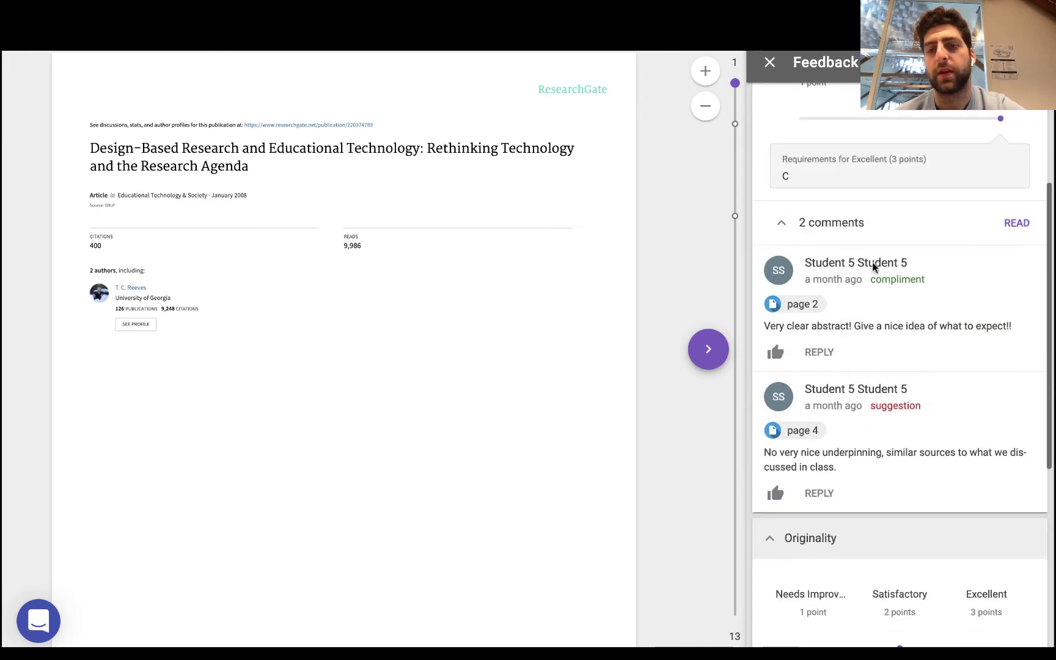
Step: Like the page 4 suggestion, reply 'Can you please elaborate?', and close the feedback panel
{"action": "left_click", "coordinate": [777, 494]}
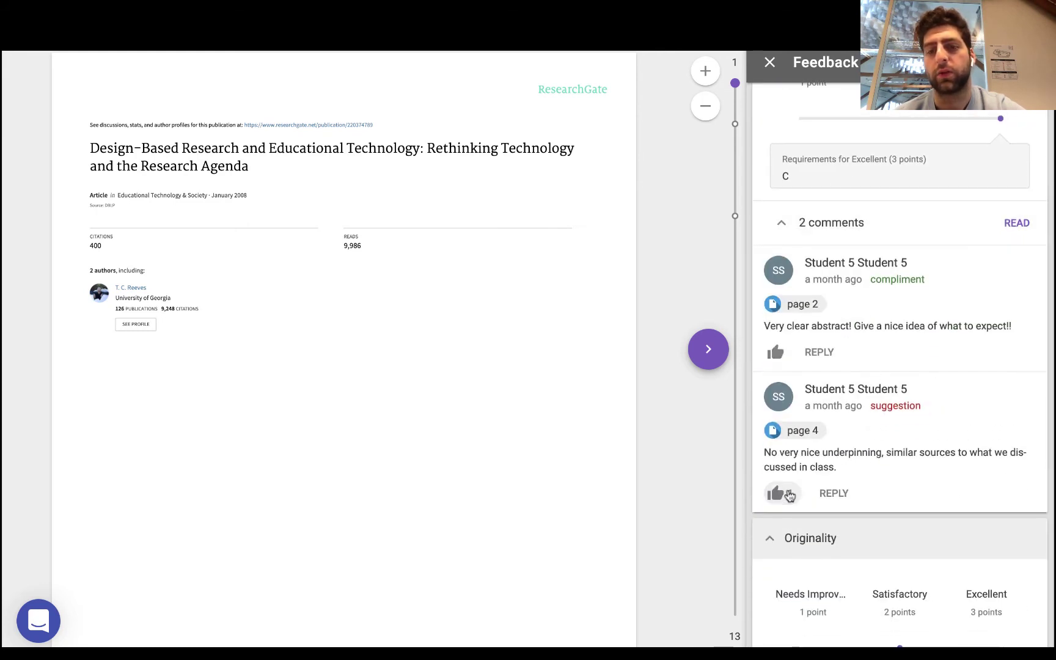
{"action": "left_click", "coordinate": [819, 493]}
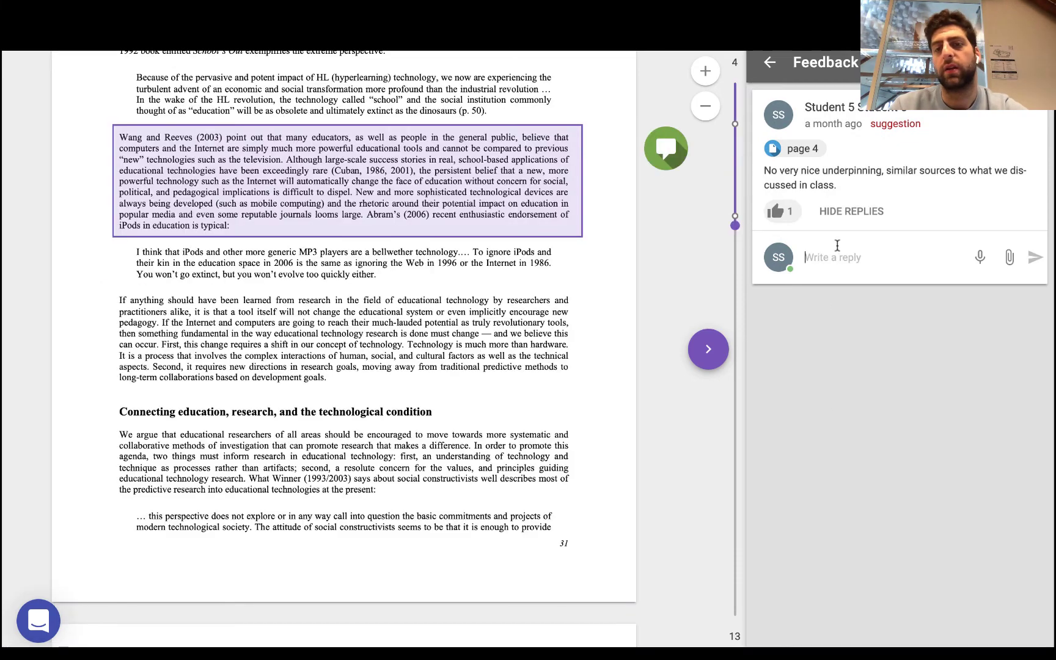
{"action": "type", "text": "Can you please elaborate?"}
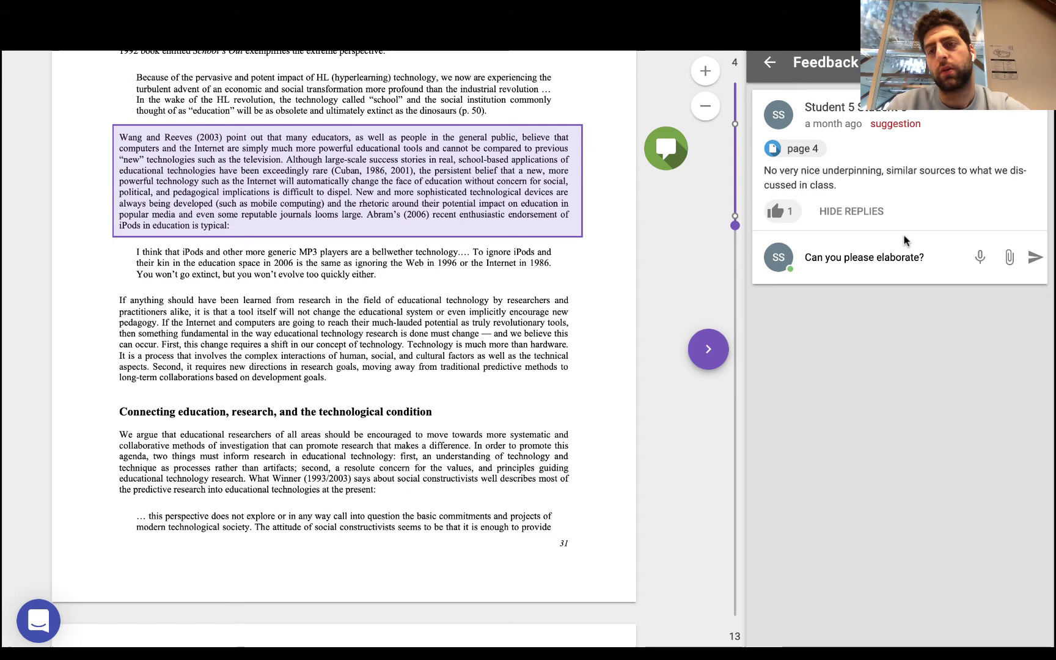
{"action": "left_click", "coordinate": [1035, 257]}
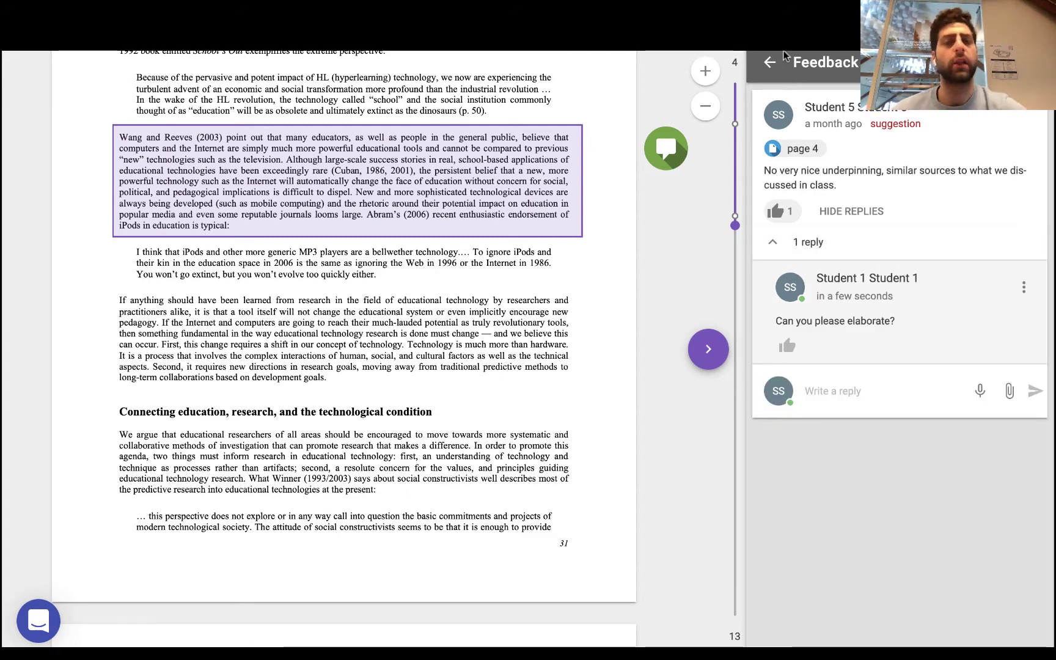
{"action": "left_click", "coordinate": [769, 63]}
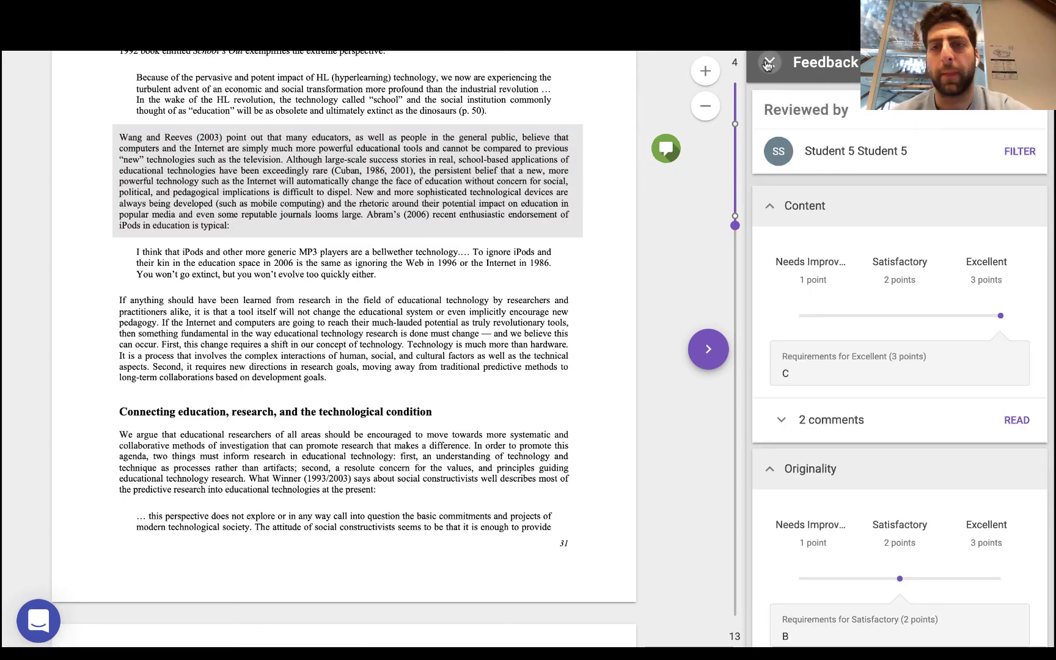
{"action": "left_click", "coordinate": [769, 63]}
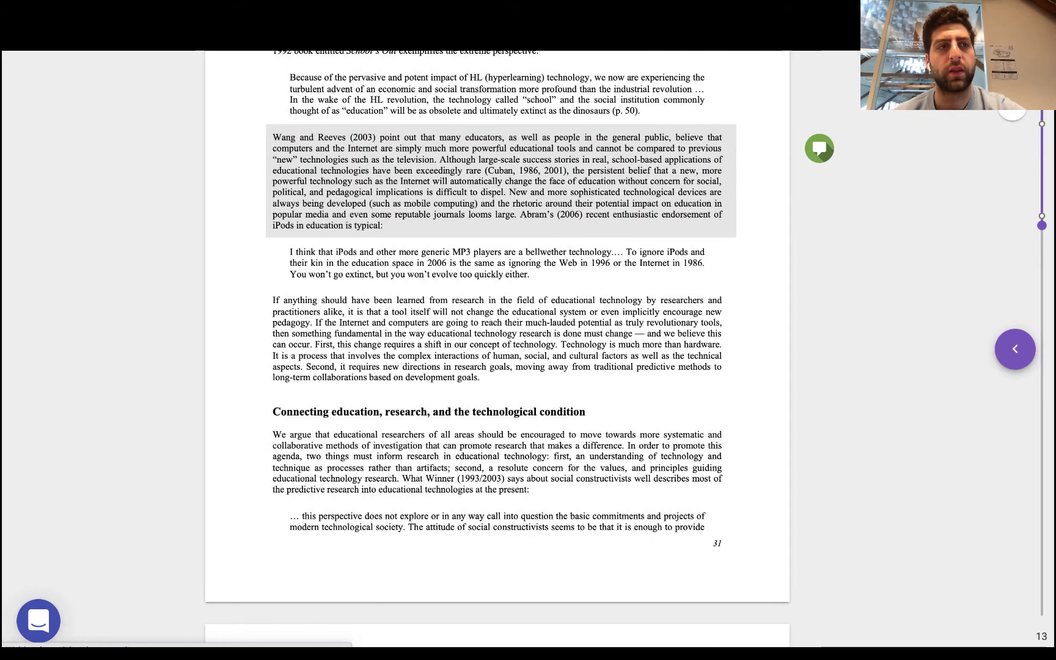
Step: Leave the document and full-screen view, then log out of the student account
{"action": "key", "text": "Escape"}
{"action": "scroll", "coordinate": [474, 303], "scroll_direction": "down", "scroll_amount": 15}
{"action": "scroll", "coordinate": [475, 304], "scroll_direction": "up", "scroll_amount": 3}
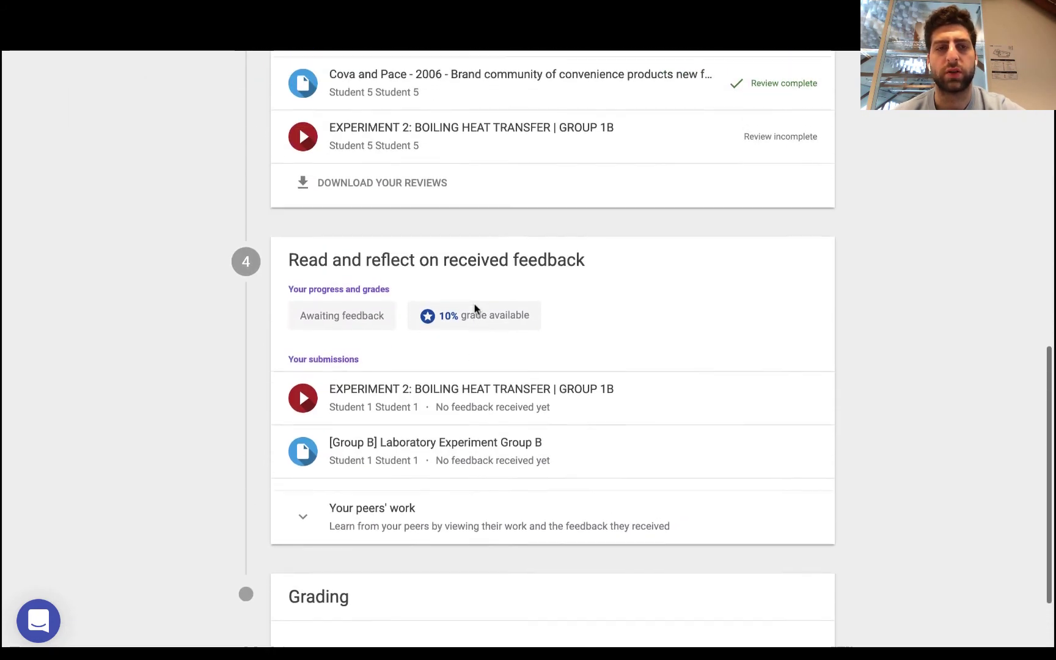
{"action": "scroll", "coordinate": [472, 318], "scroll_direction": "down", "scroll_amount": 2}
{"action": "scroll", "coordinate": [473, 318], "scroll_direction": "down", "scroll_amount": 2}
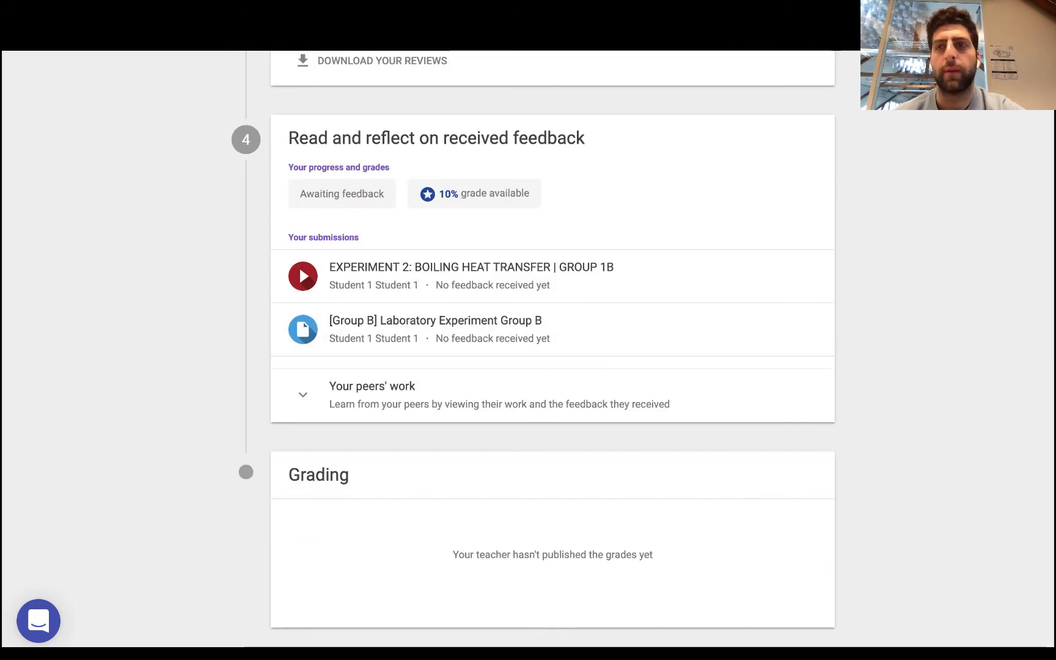
{"action": "key", "text": "Escape"}
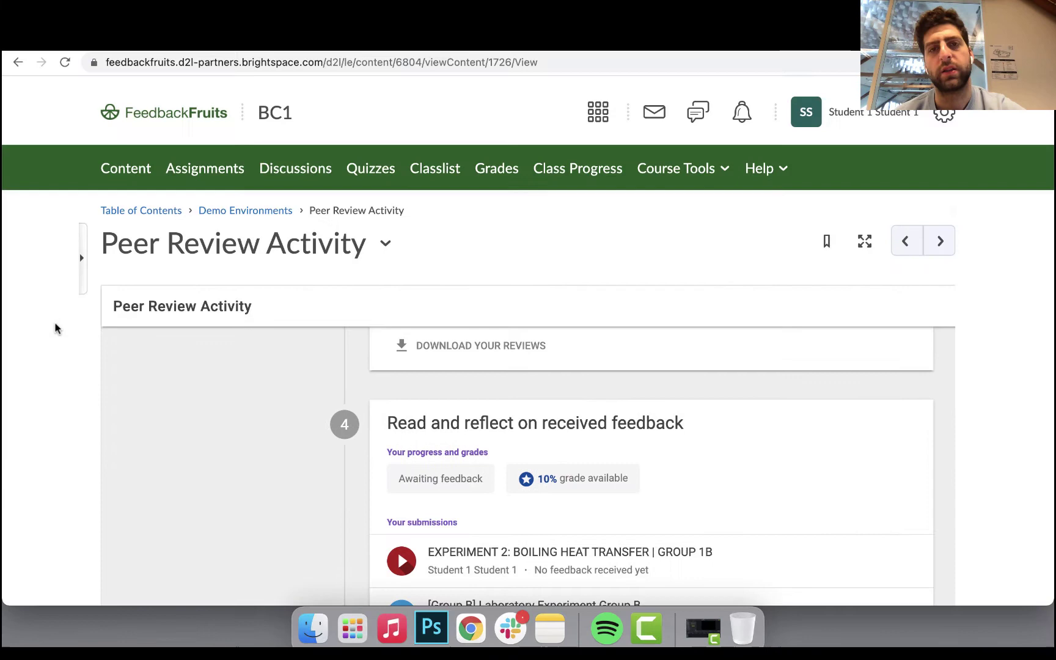
{"action": "left_click", "coordinate": [888, 116]}
{"action": "left_click", "coordinate": [787, 307]}
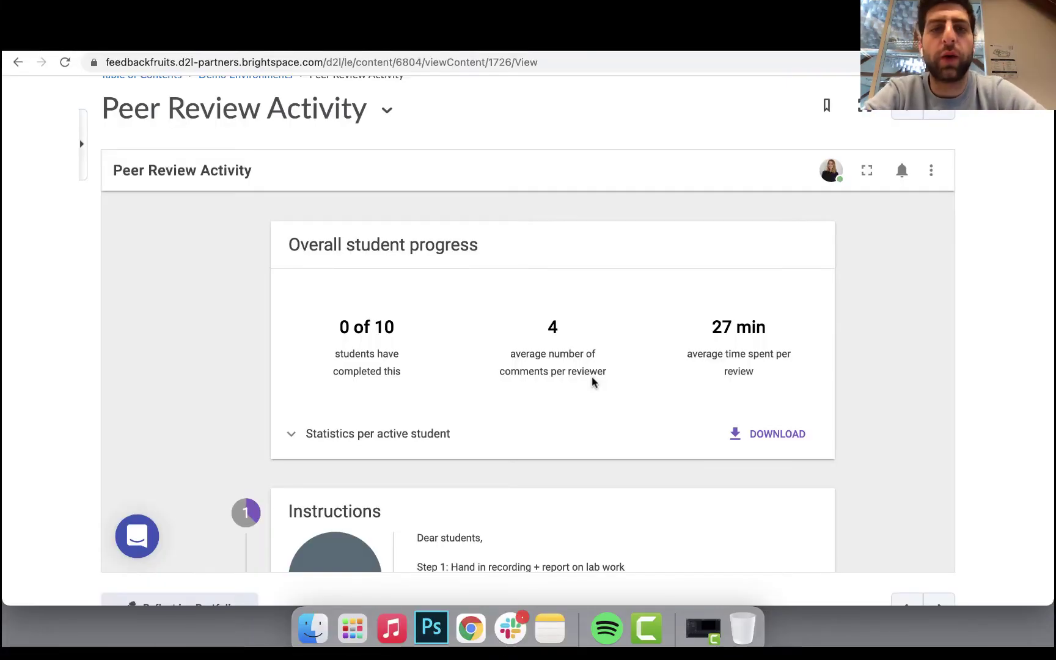
Step: Reopen the activity full screen and expand the statistics per active student
{"action": "scroll", "coordinate": [591, 382], "scroll_direction": "up", "scroll_amount": 3}
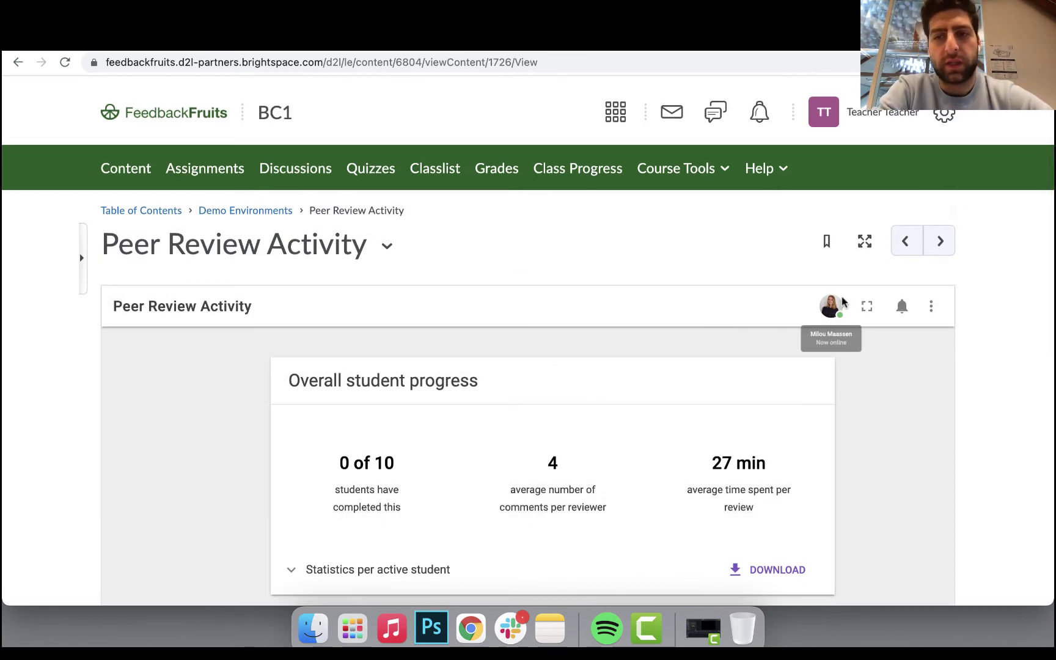
{"action": "scroll", "coordinate": [1013, 333], "scroll_direction": "down", "scroll_amount": 3}
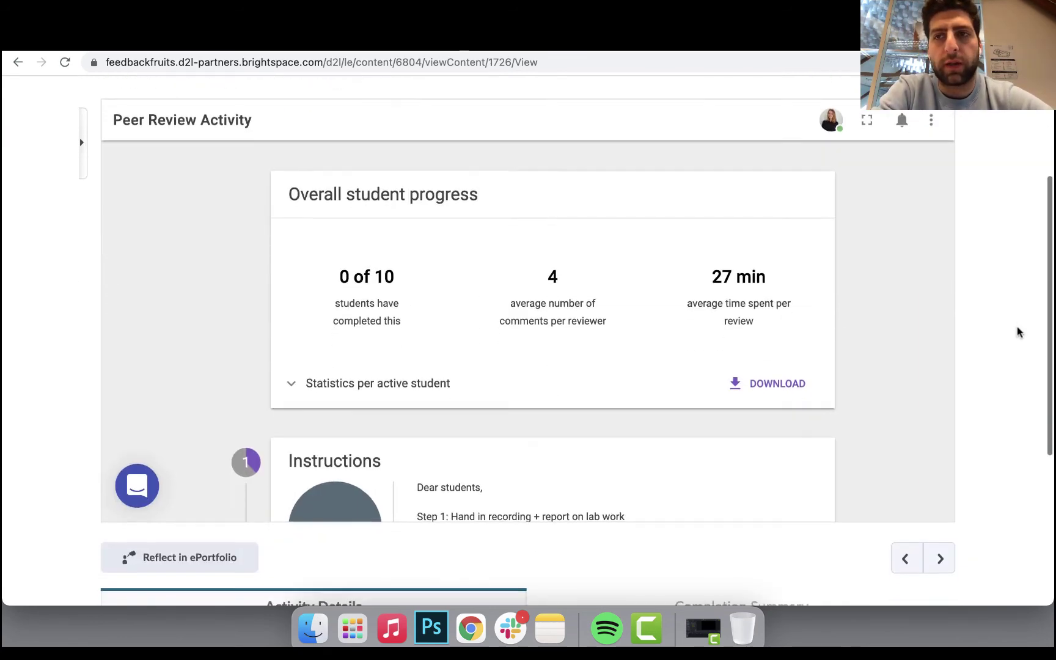
{"action": "left_click", "coordinate": [866, 118]}
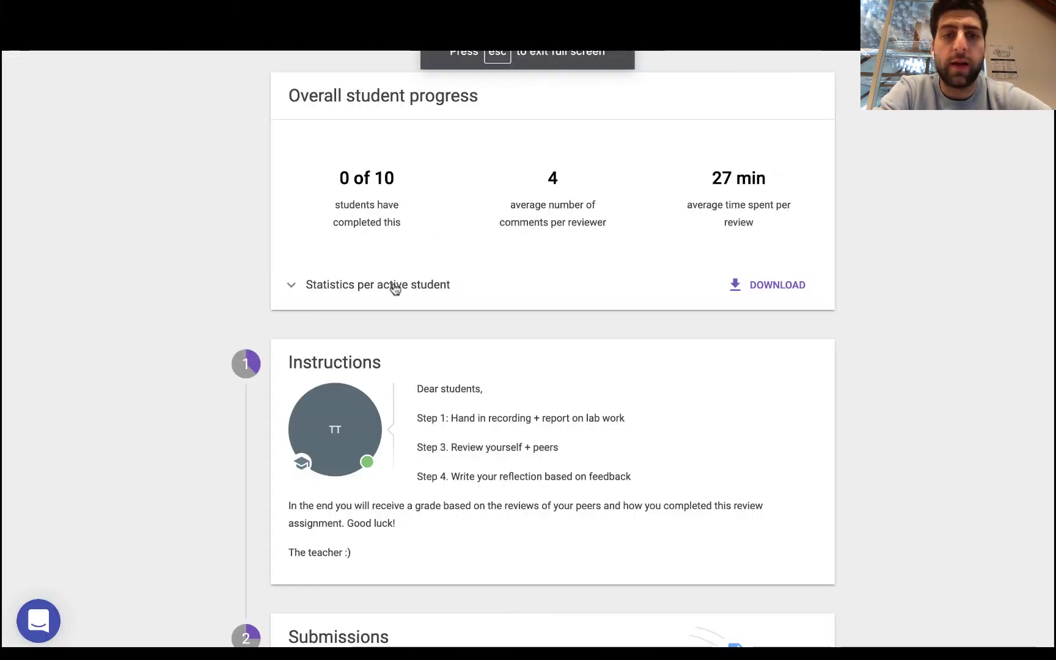
{"action": "left_click", "coordinate": [395, 286]}
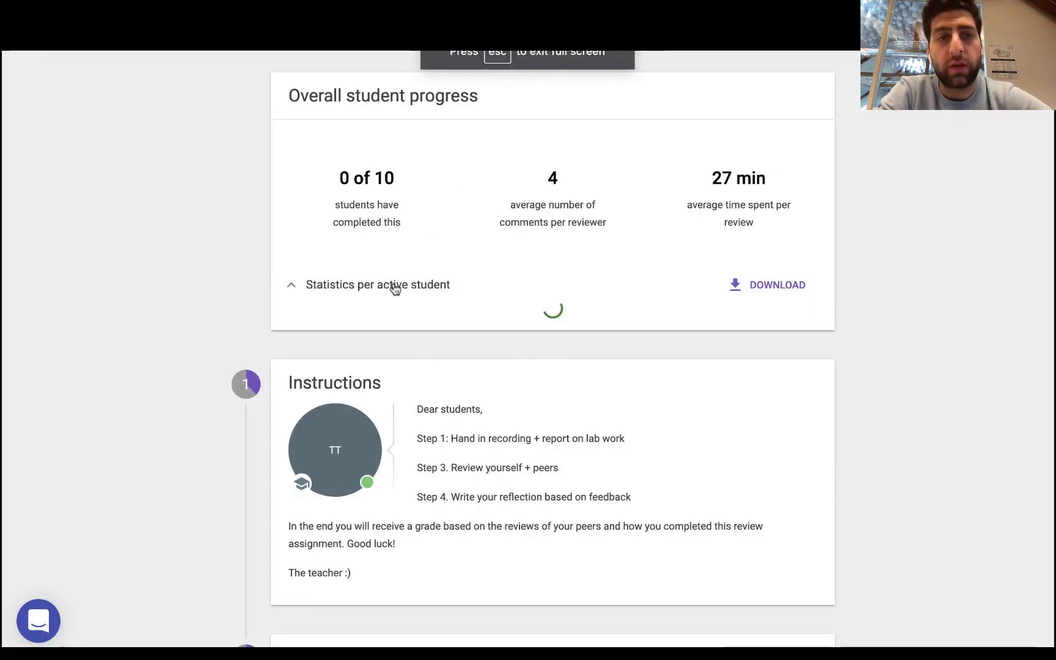
{"action": "scroll", "coordinate": [748, 371], "scroll_direction": "down", "scroll_amount": 1}
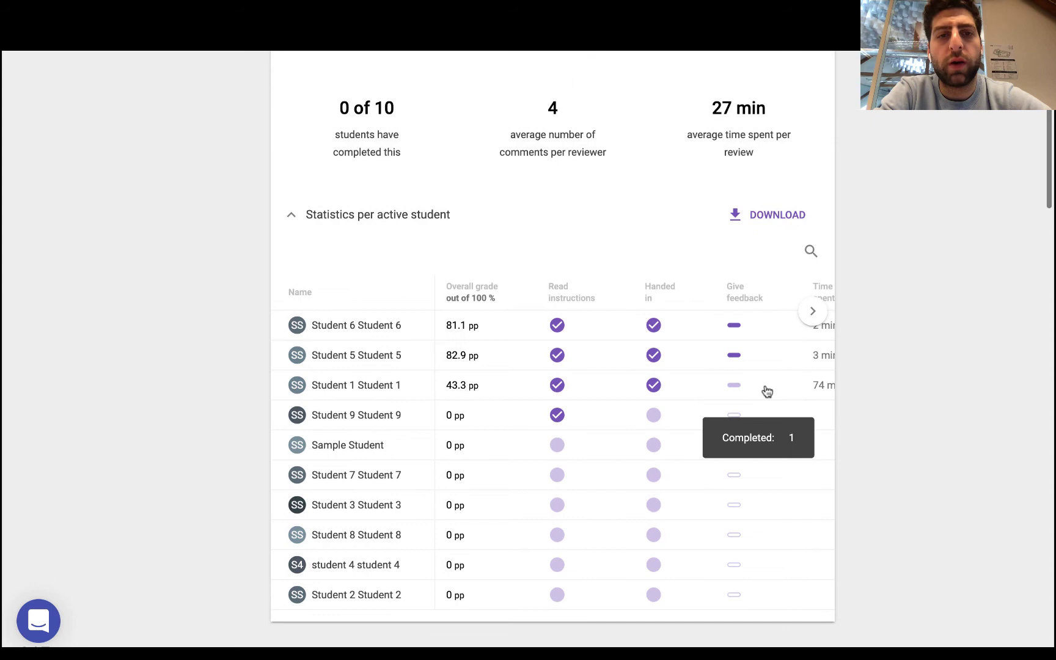
{"action": "scroll", "coordinate": [767, 391], "scroll_direction": "down", "scroll_amount": 1}
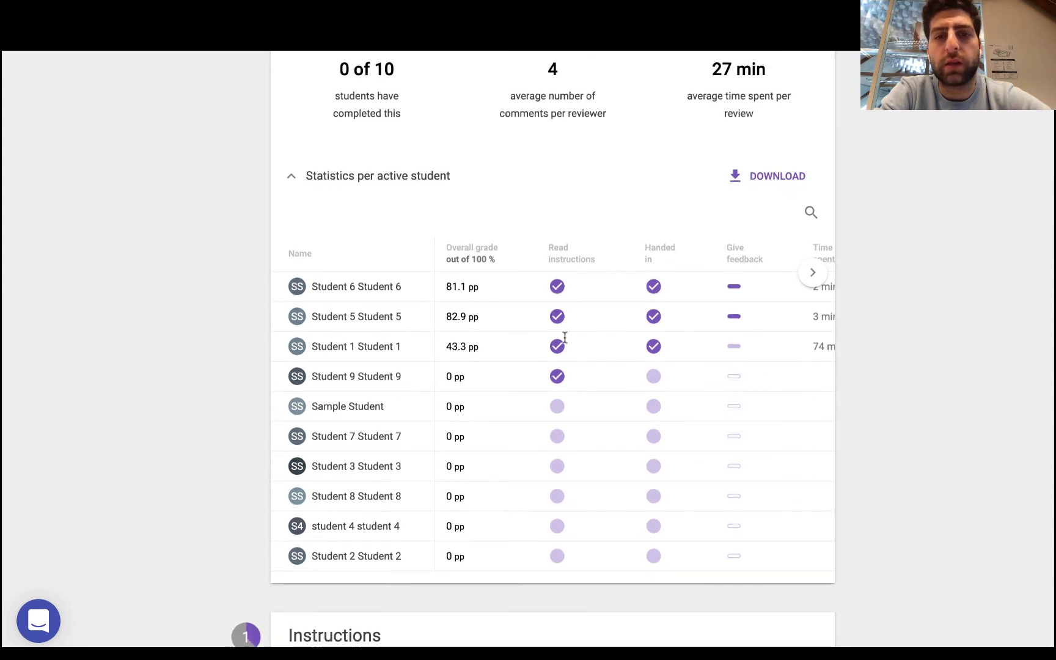
{"action": "left_click_drag", "start_coordinate": [325, 346], "coordinate": [448, 347]}
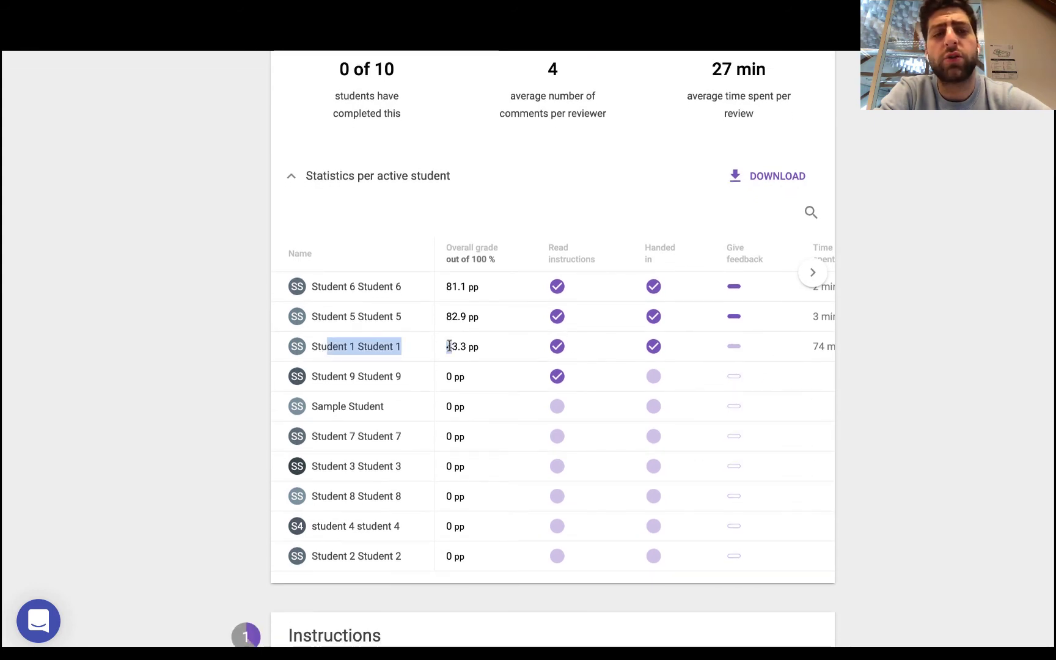
{"action": "left_click", "coordinate": [869, 353]}
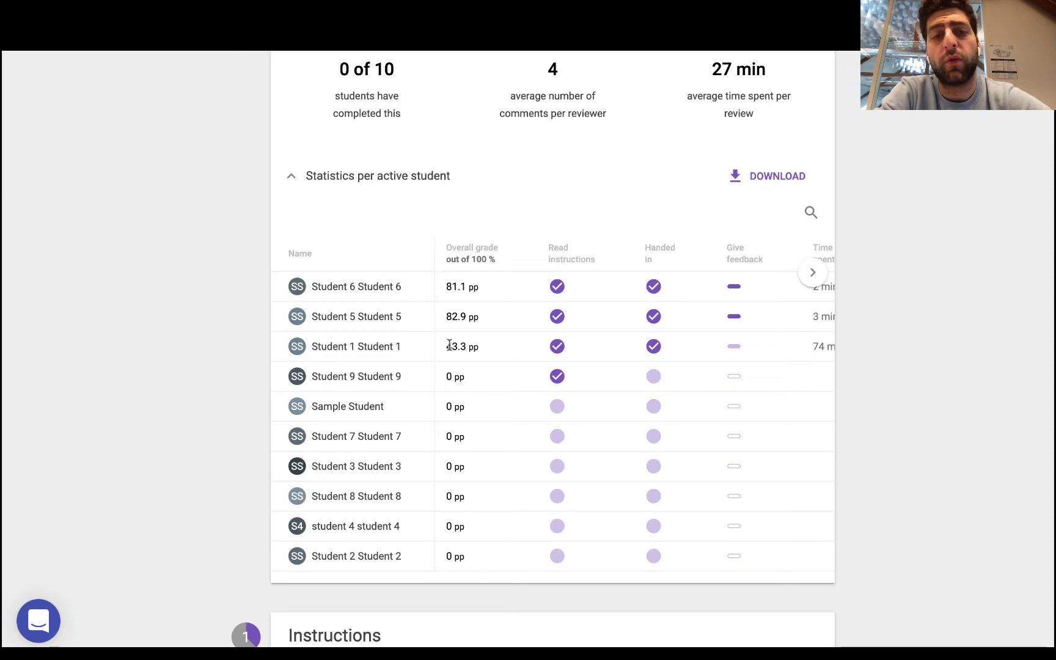
Step: Scroll across the per-student statistics, collapse the table, and scroll down to Given reviews
{"action": "scroll", "coordinate": [638, 350], "scroll_direction": "right", "scroll_amount": 3}
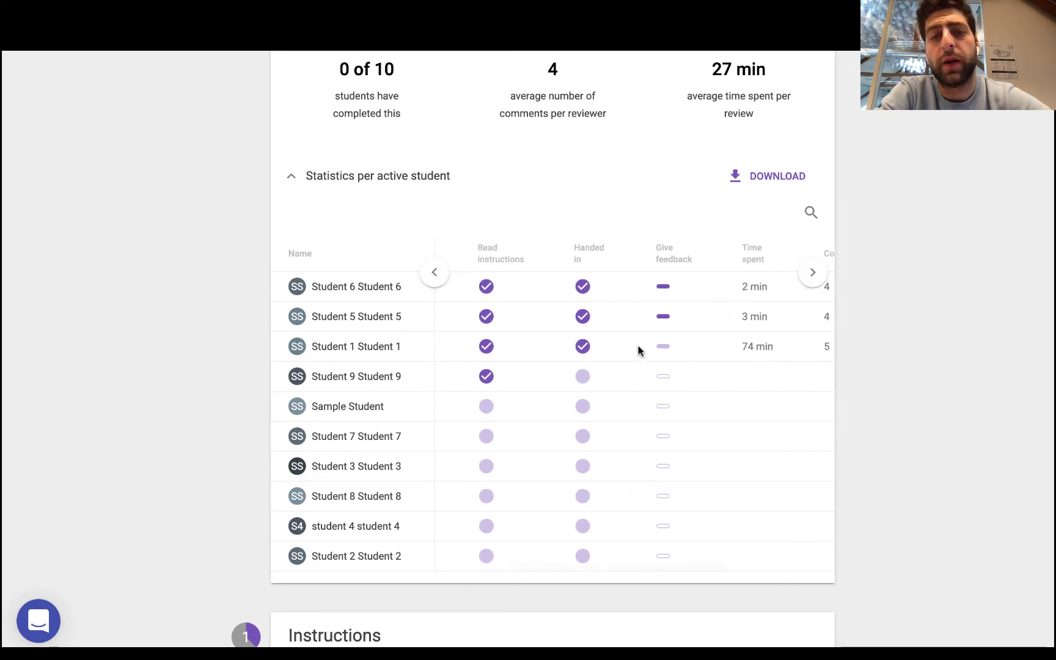
{"action": "mouse_move", "coordinate": [667, 354]}
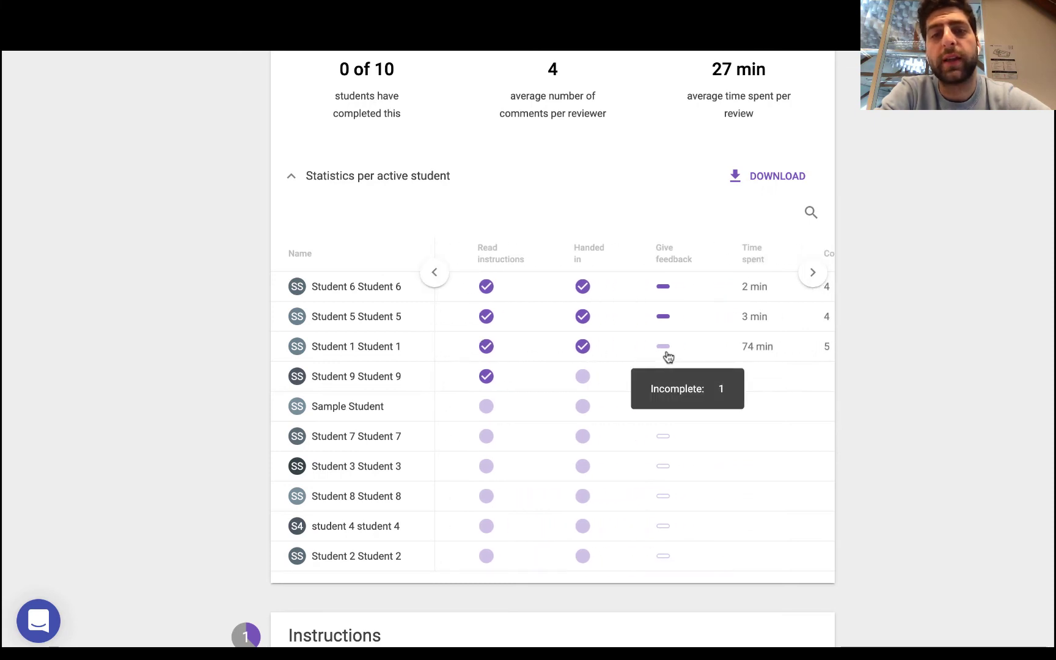
{"action": "scroll", "coordinate": [679, 356], "scroll_direction": "right", "scroll_amount": 2}
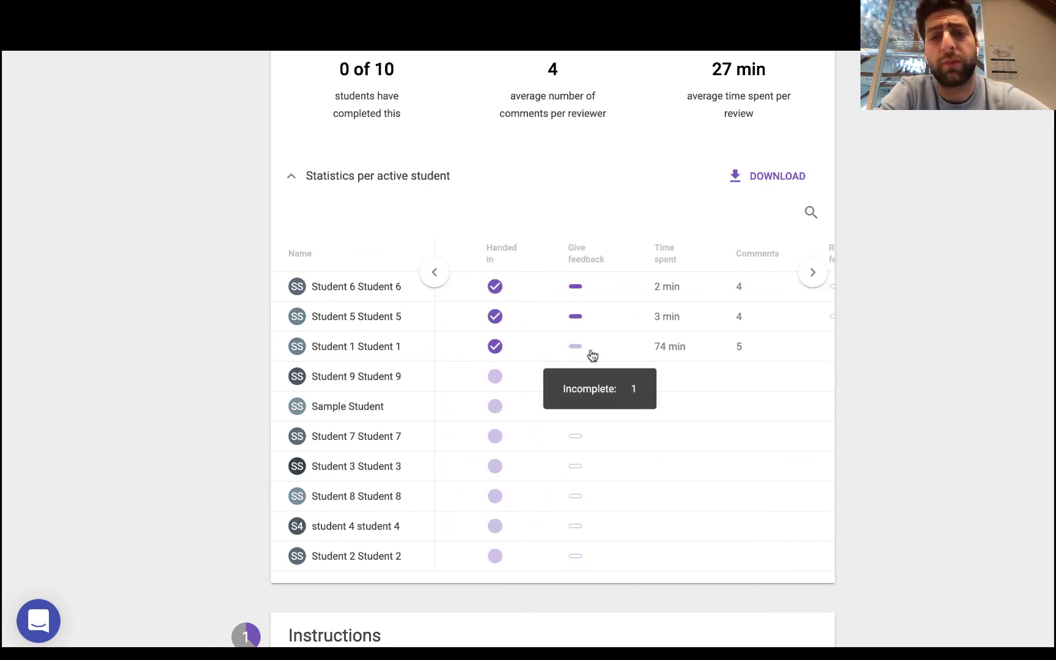
{"action": "scroll", "coordinate": [724, 360], "scroll_direction": "right", "scroll_amount": 2}
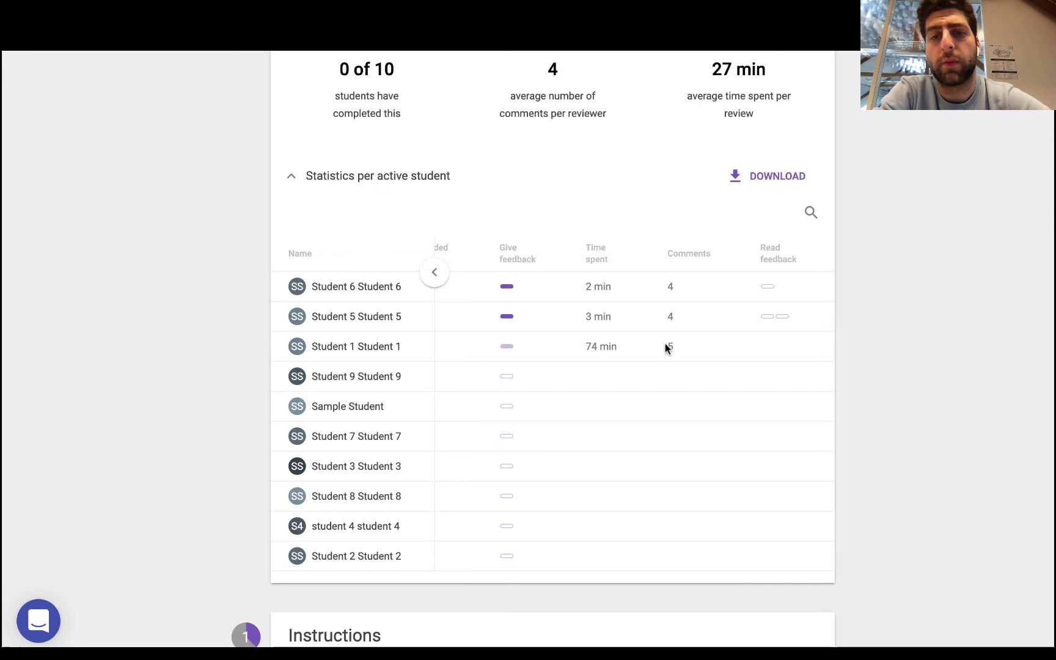
{"action": "scroll", "coordinate": [644, 347], "scroll_direction": "left", "scroll_amount": 4}
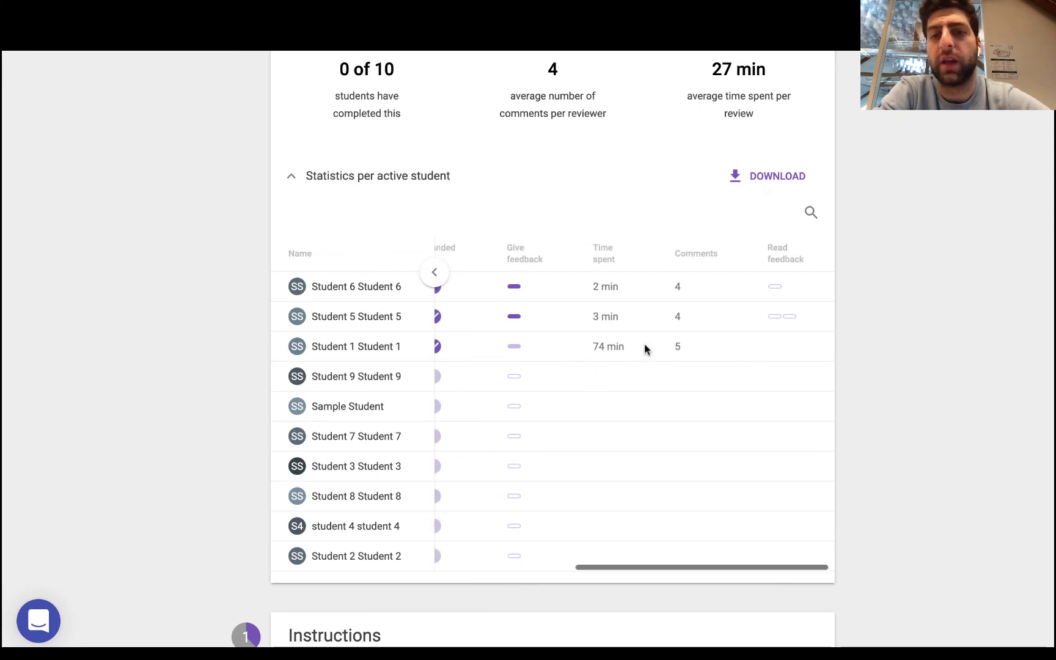
{"action": "scroll", "coordinate": [670, 340], "scroll_direction": "left", "scroll_amount": 2}
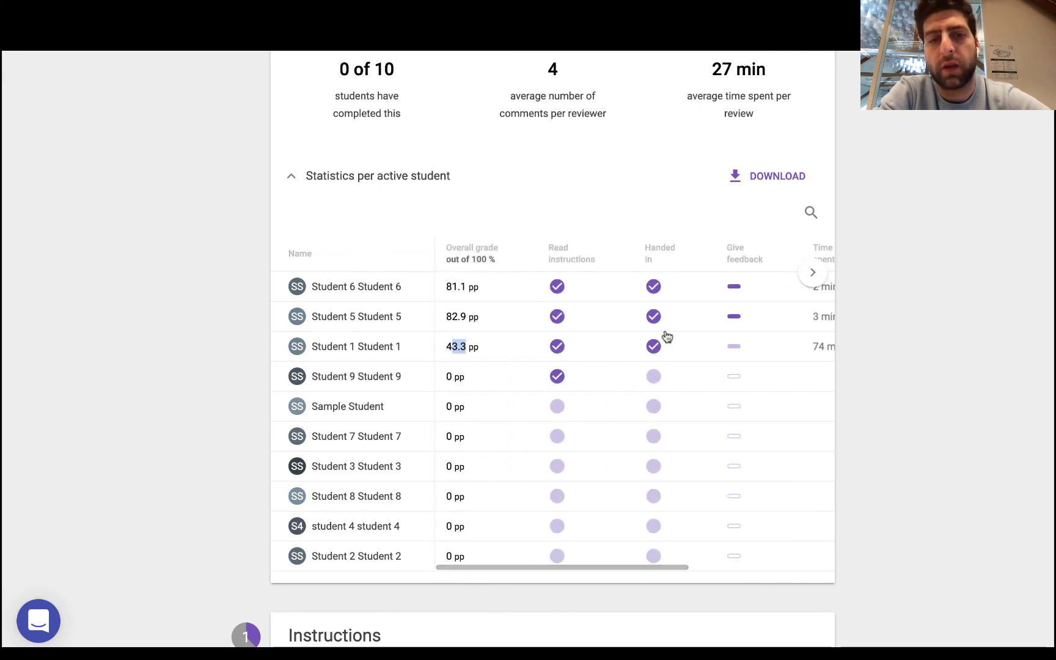
{"action": "left_click", "coordinate": [287, 177]}
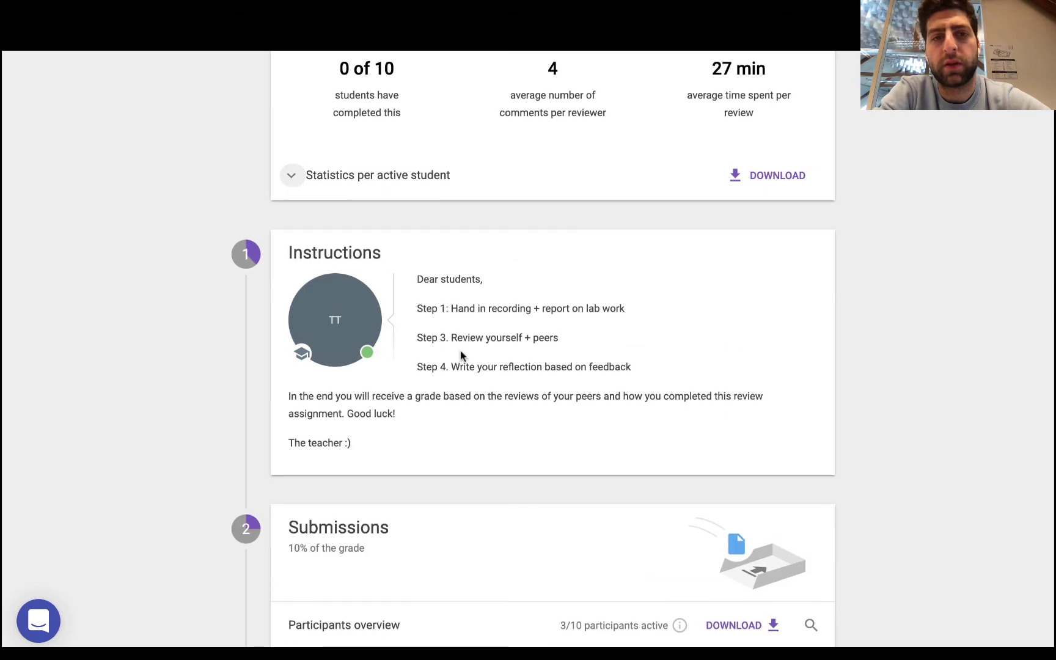
{"action": "scroll", "coordinate": [460, 354], "scroll_direction": "down", "scroll_amount": 3}
{"action": "scroll", "coordinate": [461, 354], "scroll_direction": "down", "scroll_amount": 4}
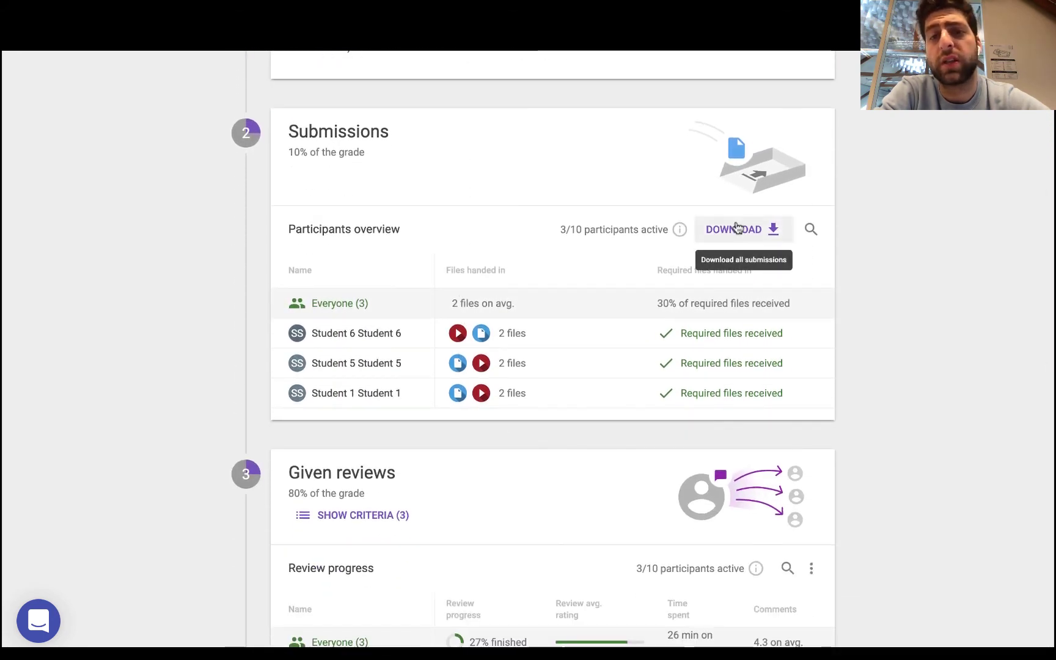
{"action": "scroll", "coordinate": [832, 372], "scroll_direction": "down", "scroll_amount": 4}
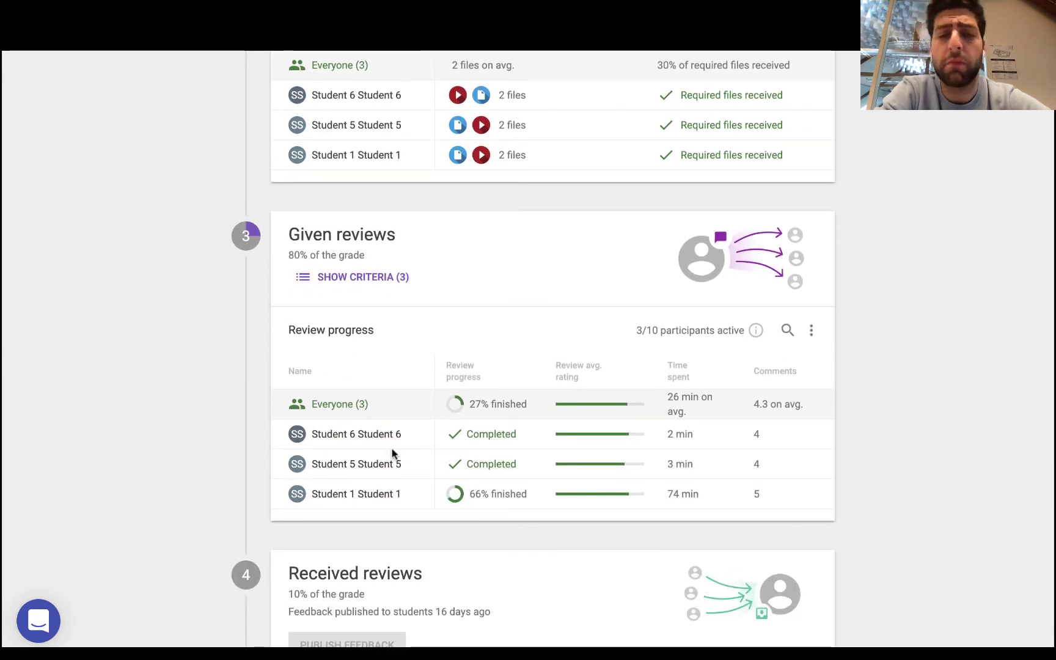
Step: Show the criteria overview (Content 94%, Originality and Comprehension 73%) and scroll through it
{"action": "left_click", "coordinate": [346, 277]}
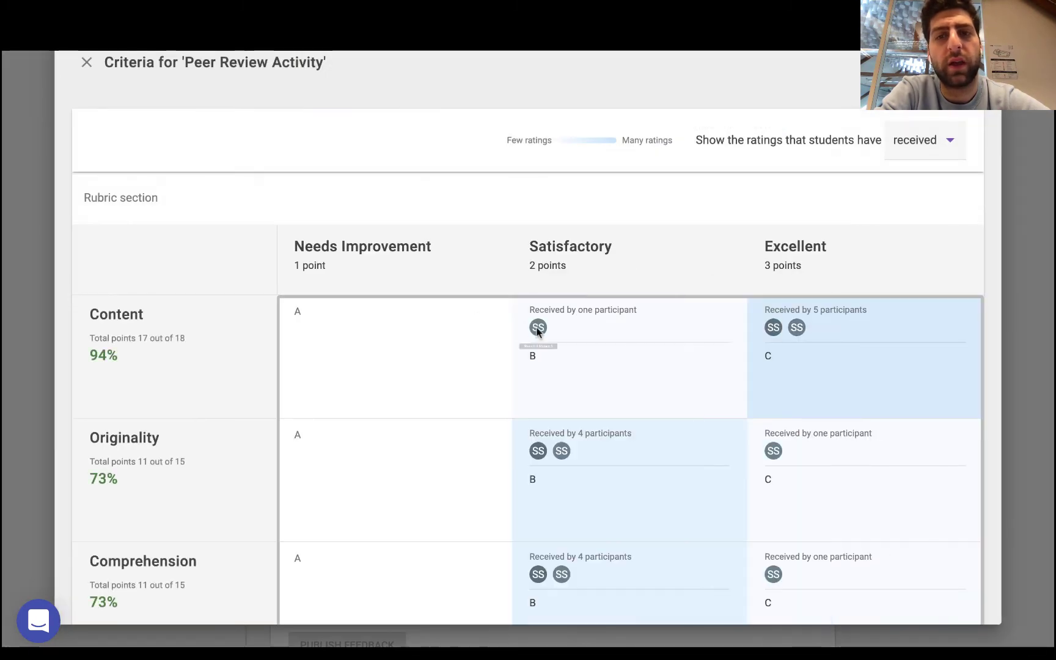
{"action": "scroll", "coordinate": [504, 433], "scroll_direction": "down", "scroll_amount": 2}
{"action": "scroll", "coordinate": [503, 428], "scroll_direction": "up", "scroll_amount": 2}
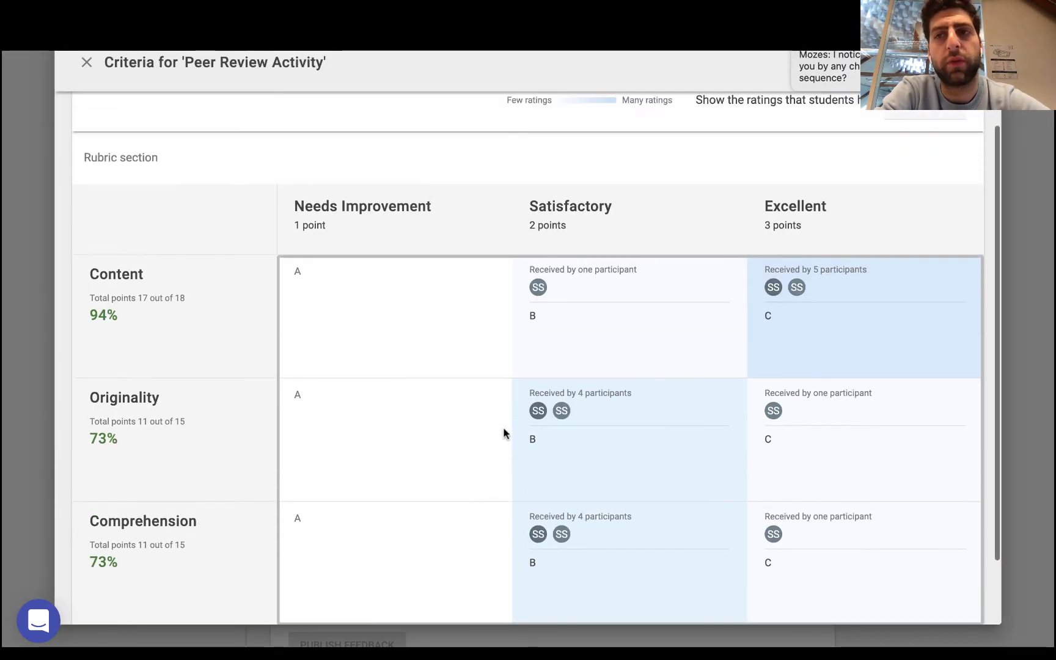
{"action": "scroll", "coordinate": [503, 433], "scroll_direction": "down", "scroll_amount": 2}
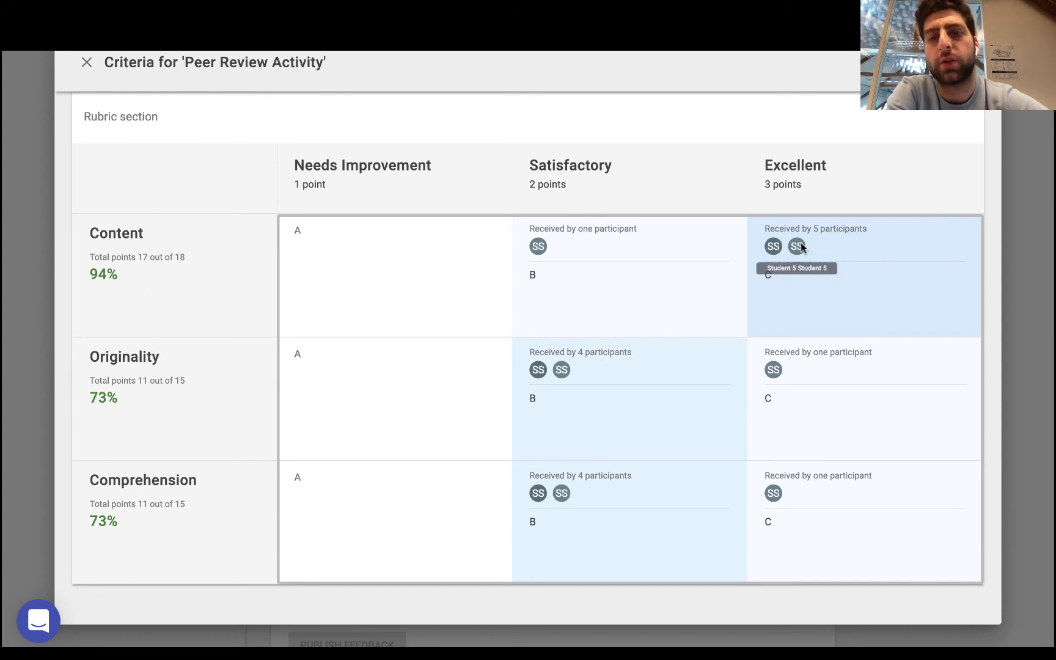
{"action": "scroll", "coordinate": [667, 376], "scroll_direction": "down", "scroll_amount": 1}
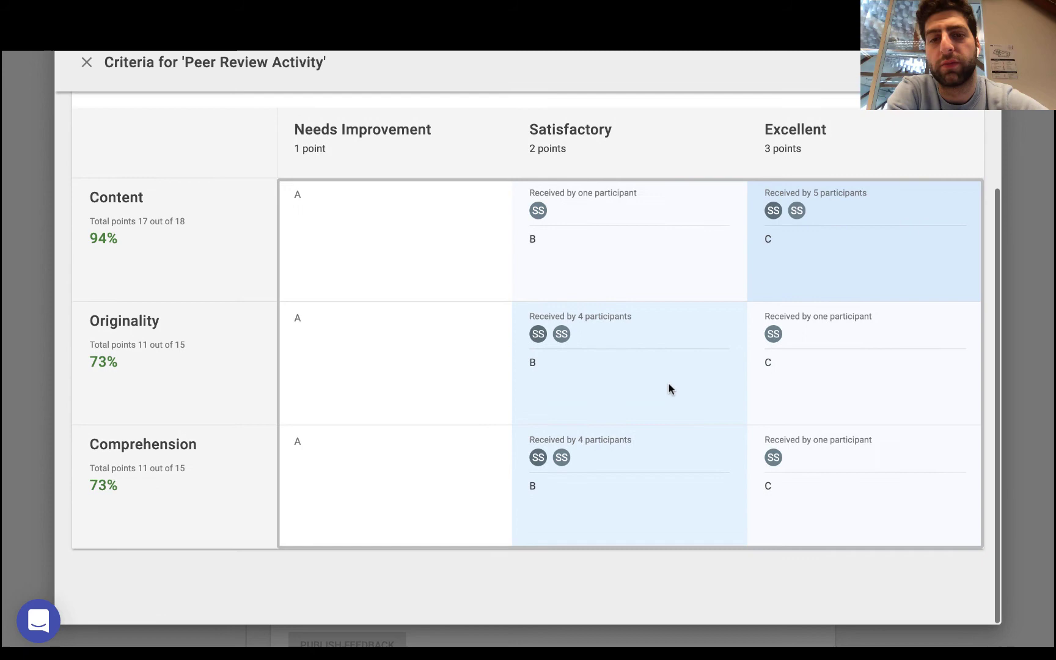
{"action": "scroll", "coordinate": [669, 383], "scroll_direction": "up", "scroll_amount": 3}
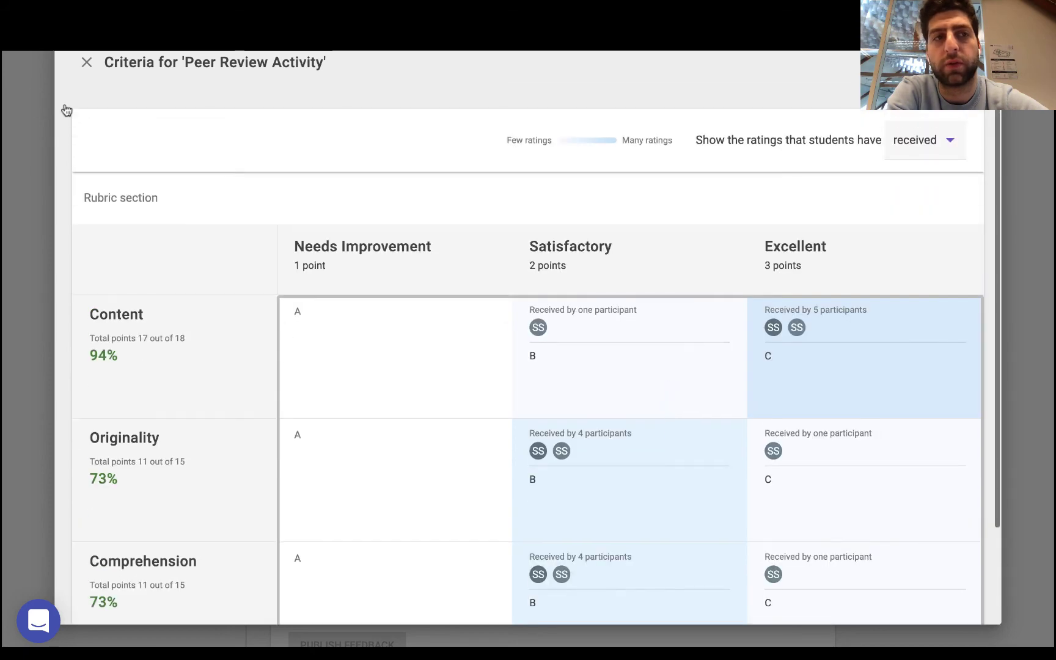
Step: Close the criteria overview and scroll down to the Grading section
{"action": "left_click", "coordinate": [86, 63]}
{"action": "scroll", "coordinate": [448, 384], "scroll_direction": "down", "scroll_amount": 7}
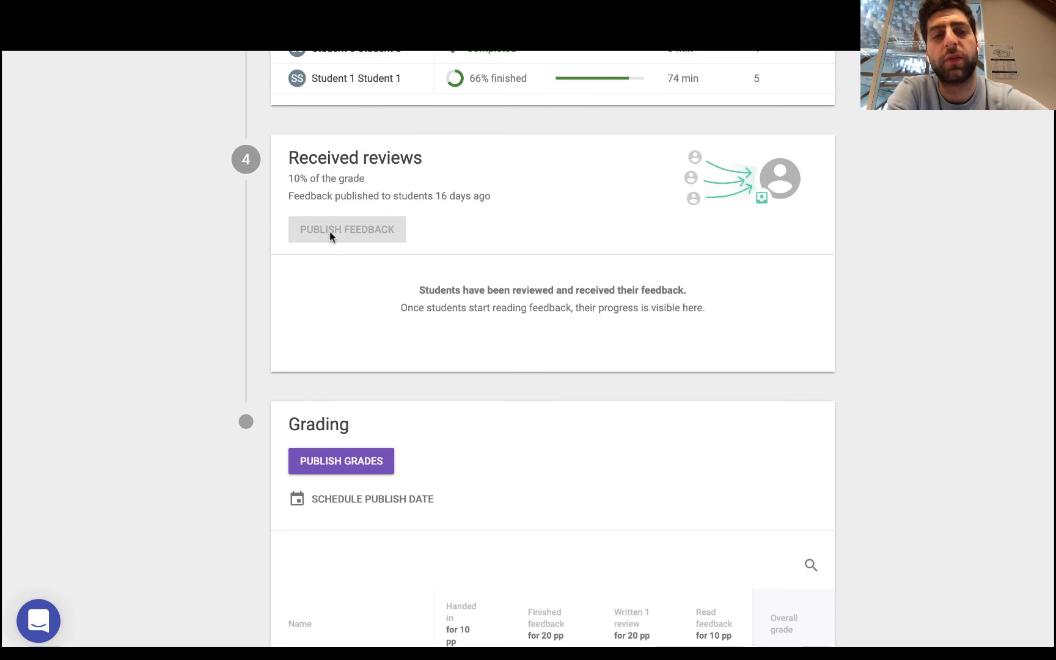
{"action": "scroll", "coordinate": [367, 457], "scroll_direction": "down", "scroll_amount": 3}
Step: Publish the grades, giving the active students 81.1%, 82.9% and 43.3%, then return to the top
{"action": "left_click", "coordinate": [349, 306]}
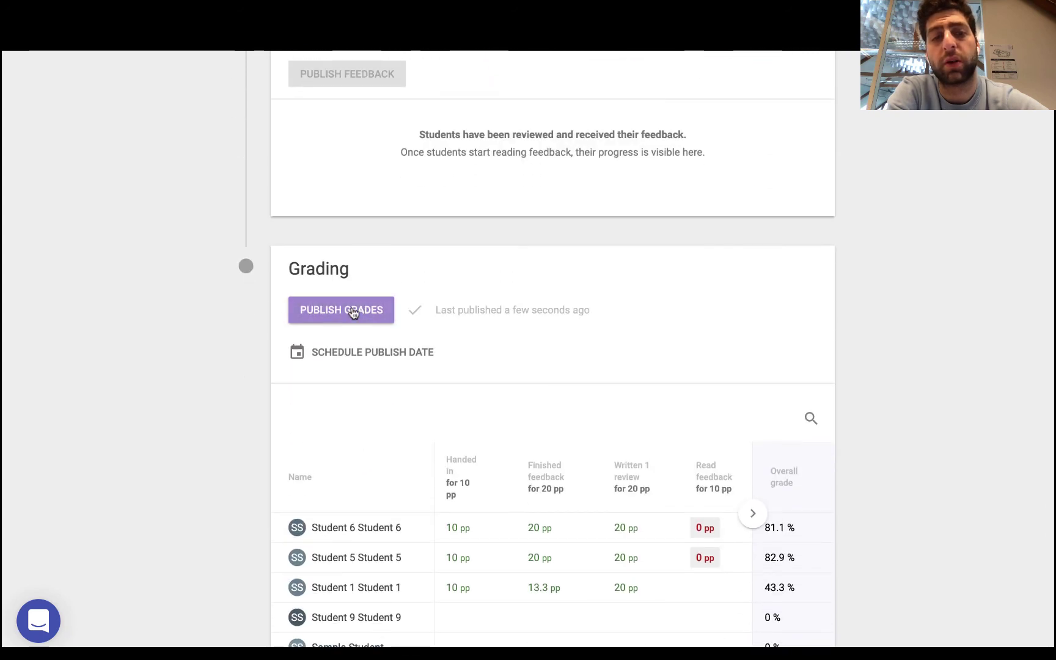
{"action": "scroll", "coordinate": [945, 298], "scroll_direction": "down", "scroll_amount": 1}
{"action": "scroll", "coordinate": [946, 298], "scroll_direction": "down", "scroll_amount": 3}
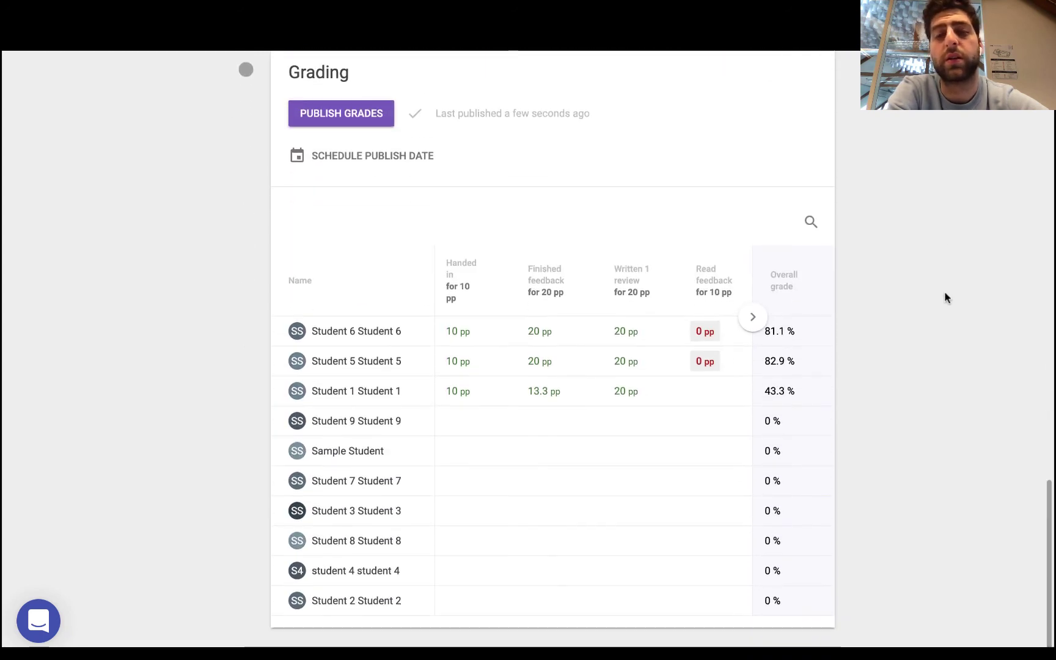
{"action": "scroll", "coordinate": [945, 298], "scroll_direction": "up", "scroll_amount": 15}
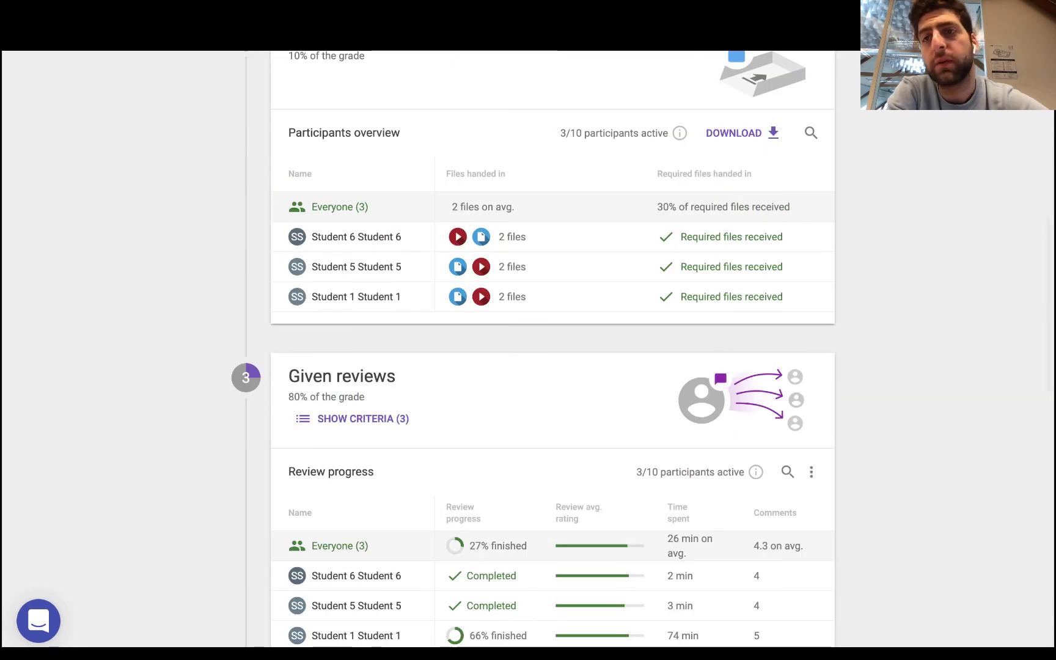
{"action": "scroll", "coordinate": [946, 298], "scroll_direction": "up", "scroll_amount": 10}
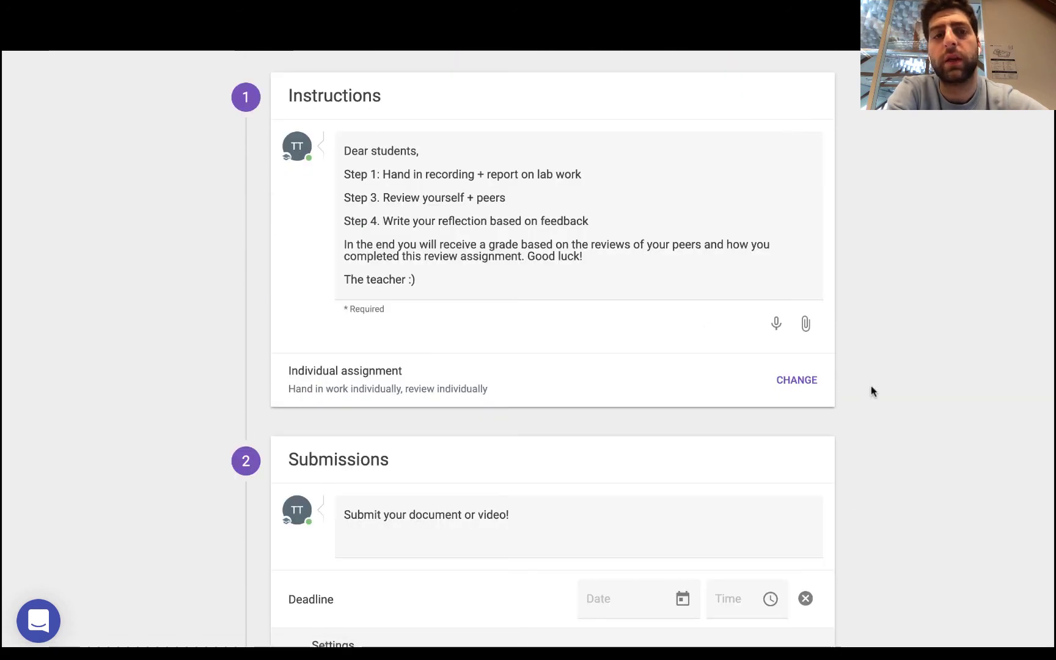
Step: Check the collaboration options, leaving it an individual assignment unchanged
{"action": "left_click", "coordinate": [783, 380]}
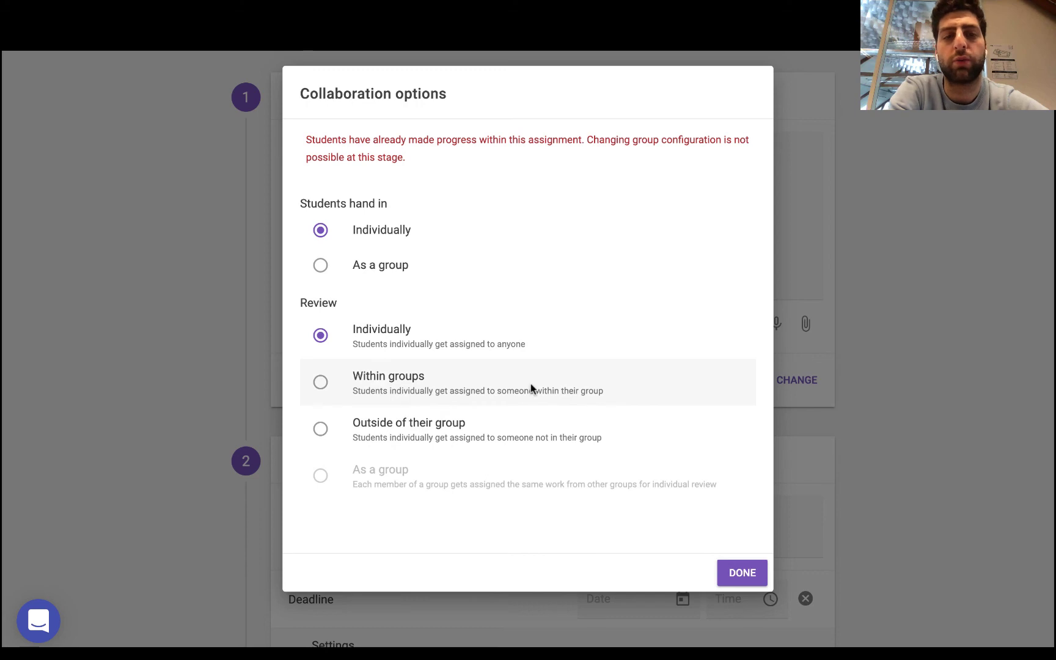
{"action": "left_click", "coordinate": [729, 572]}
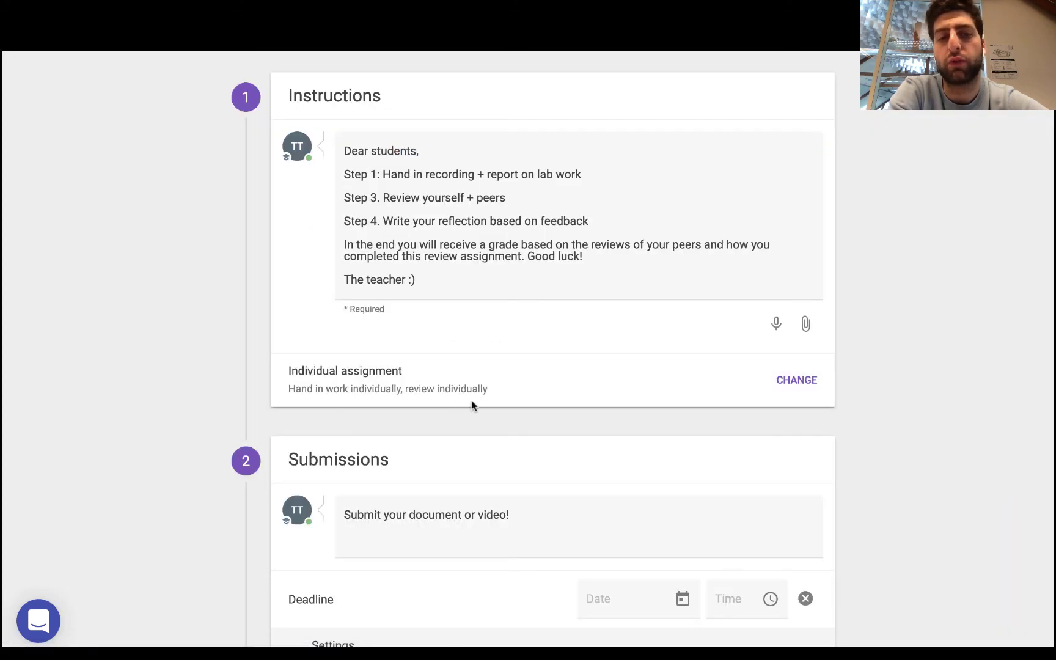
{"action": "scroll", "coordinate": [471, 405], "scroll_direction": "down", "scroll_amount": 2}
{"action": "scroll", "coordinate": [472, 405], "scroll_direction": "down", "scroll_amount": 2}
{"action": "scroll", "coordinate": [472, 405], "scroll_direction": "down", "scroll_amount": 5}
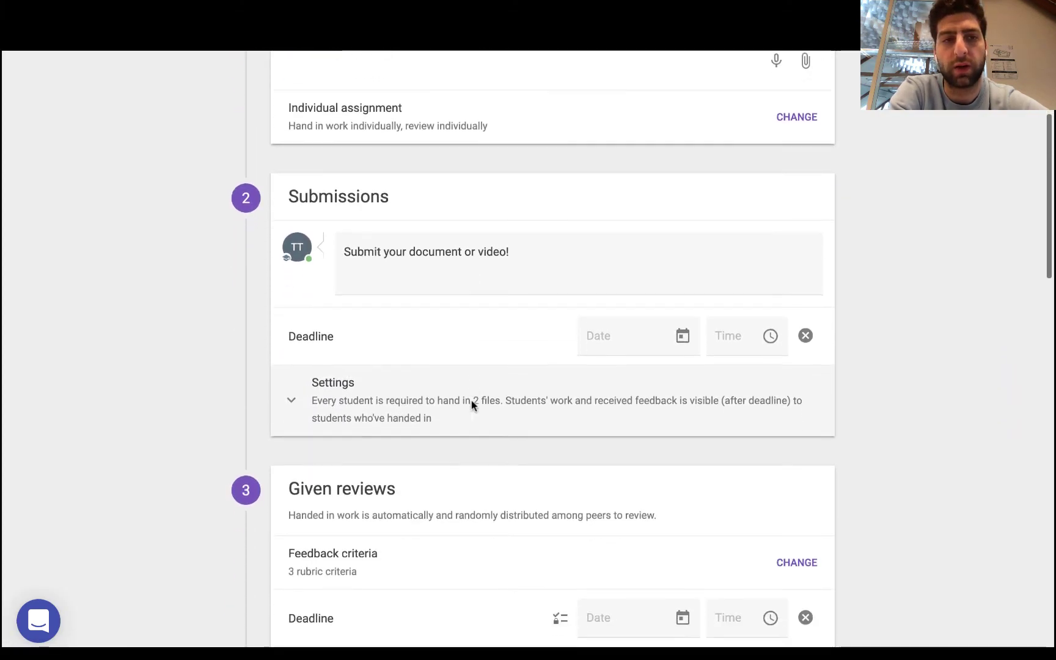
Step: Expand the submission settings: exactly 2 required files of Documents or Video type
{"action": "left_click", "coordinate": [455, 374]}
{"action": "scroll", "coordinate": [446, 405], "scroll_direction": "down", "scroll_amount": 1}
{"action": "scroll", "coordinate": [445, 406], "scroll_direction": "down", "scroll_amount": 3}
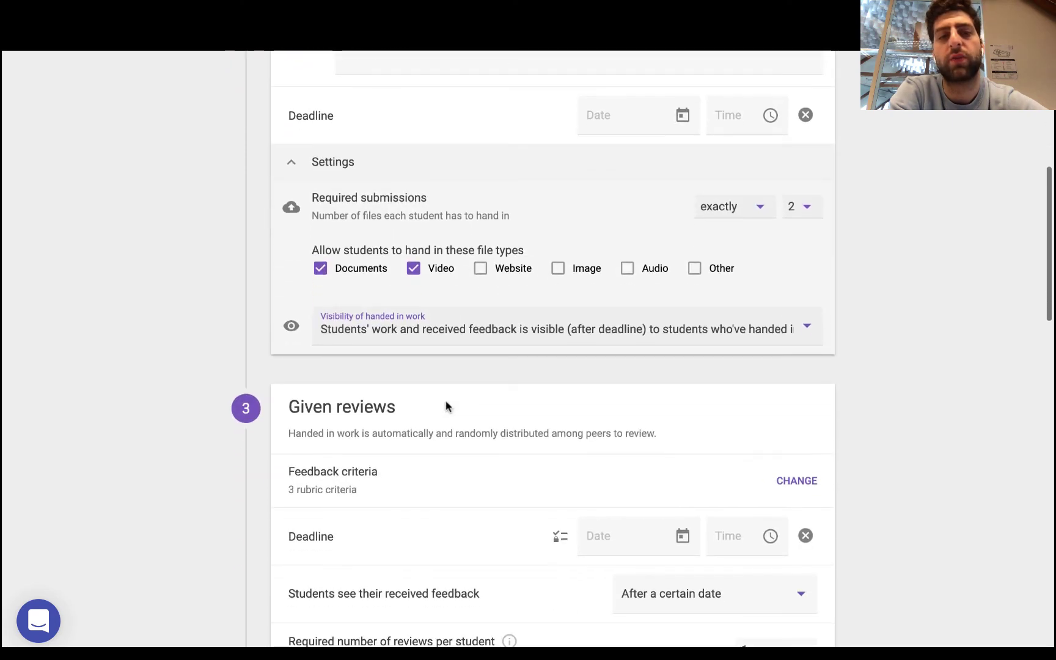
{"action": "scroll", "coordinate": [565, 354], "scroll_direction": "down", "scroll_amount": 9}
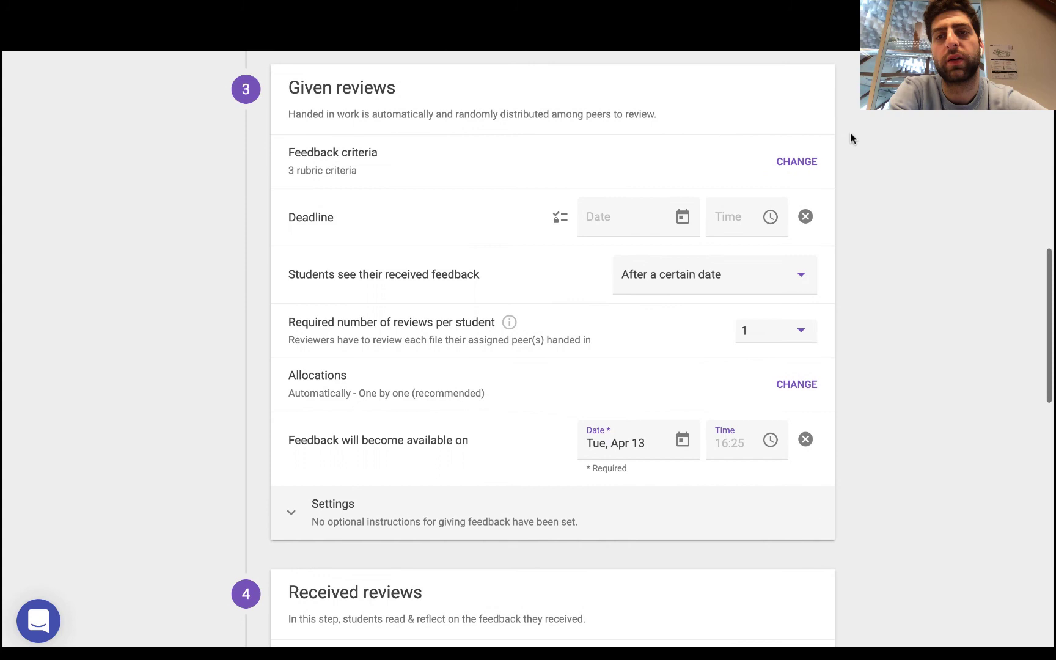
Step: Review the three feedback criteria without changes, then scroll down to Received reviews
{"action": "left_click", "coordinate": [786, 166]}
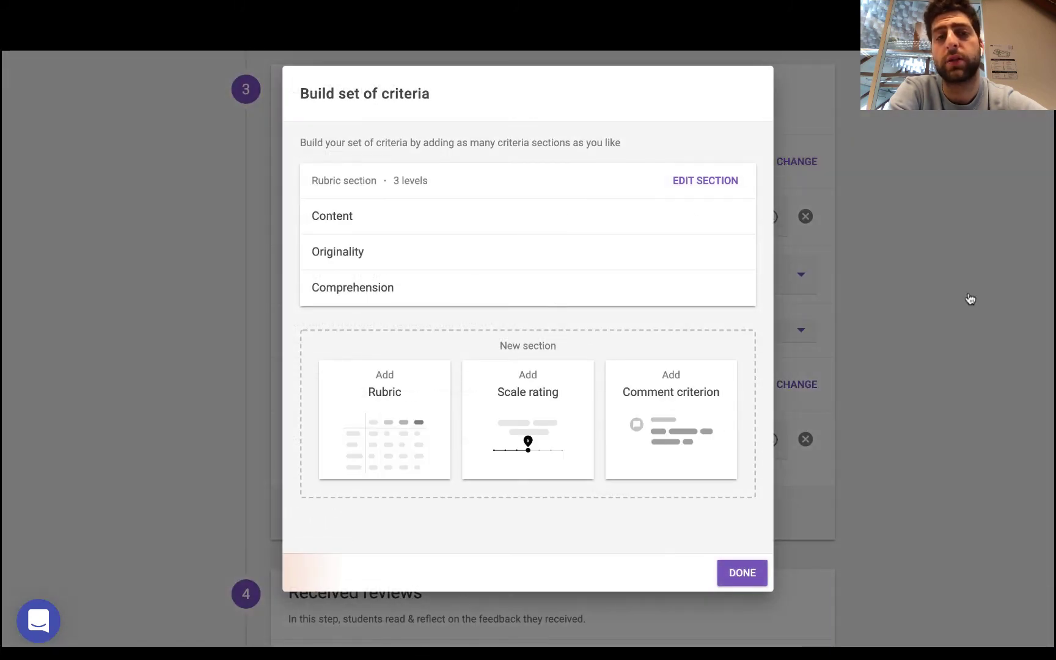
{"action": "left_click", "coordinate": [968, 293]}
{"action": "scroll", "coordinate": [884, 308], "scroll_direction": "down", "scroll_amount": 2}
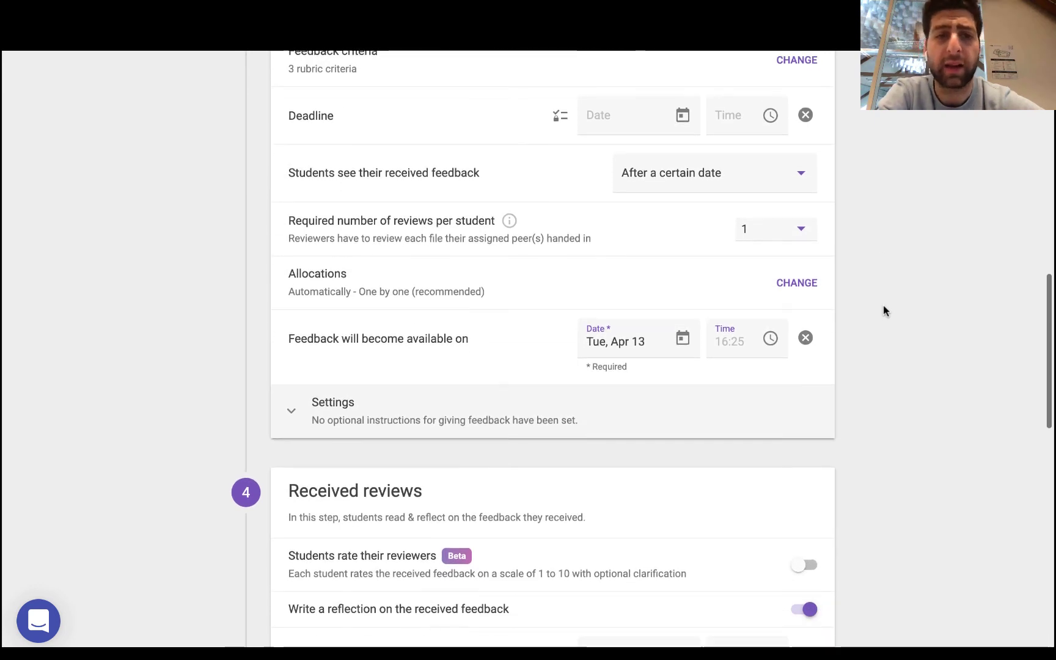
{"action": "scroll", "coordinate": [884, 309], "scroll_direction": "down", "scroll_amount": 1}
{"action": "scroll", "coordinate": [884, 309], "scroll_direction": "down", "scroll_amount": 1}
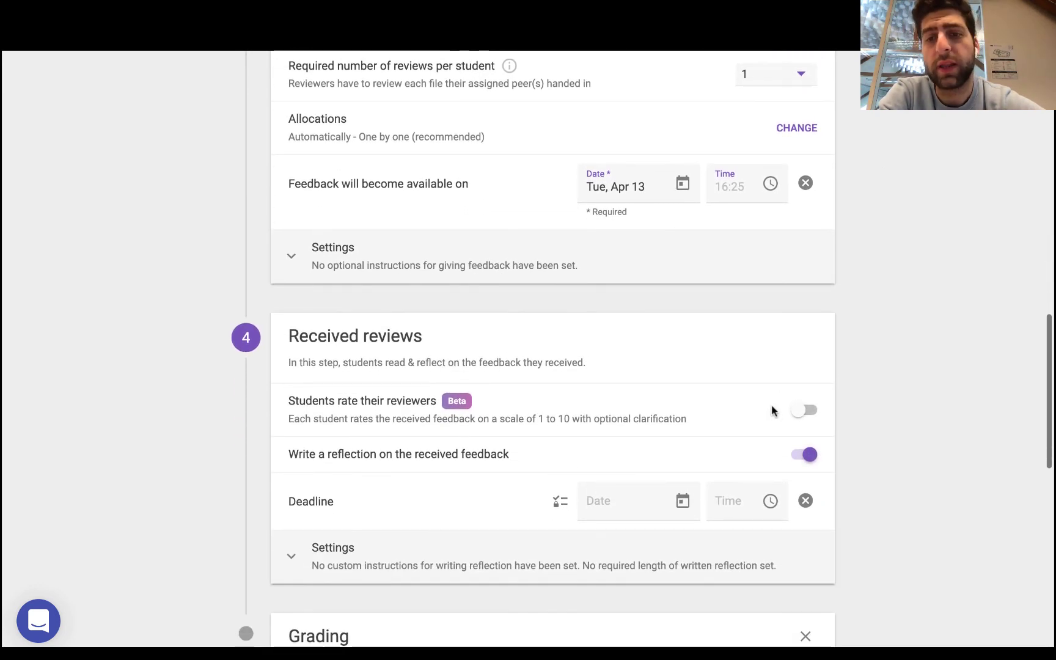
{"action": "scroll", "coordinate": [862, 422], "scroll_direction": "down", "scroll_amount": 3}
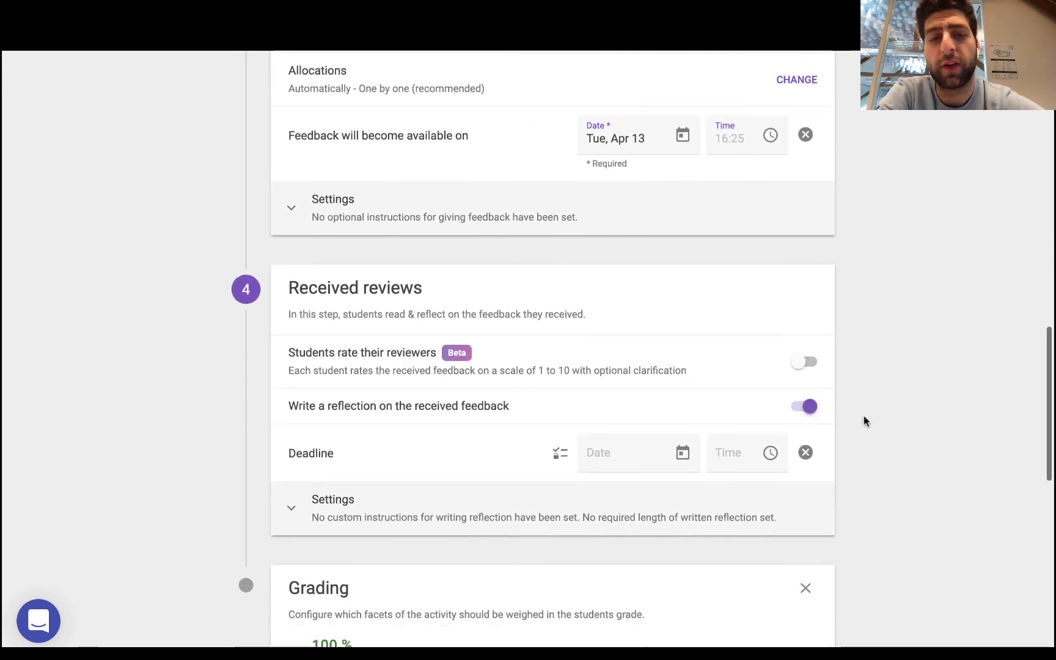
Step: Expand the reflection settings showing the reflection prompt and a 100-word maximum
{"action": "left_click", "coordinate": [499, 385]}
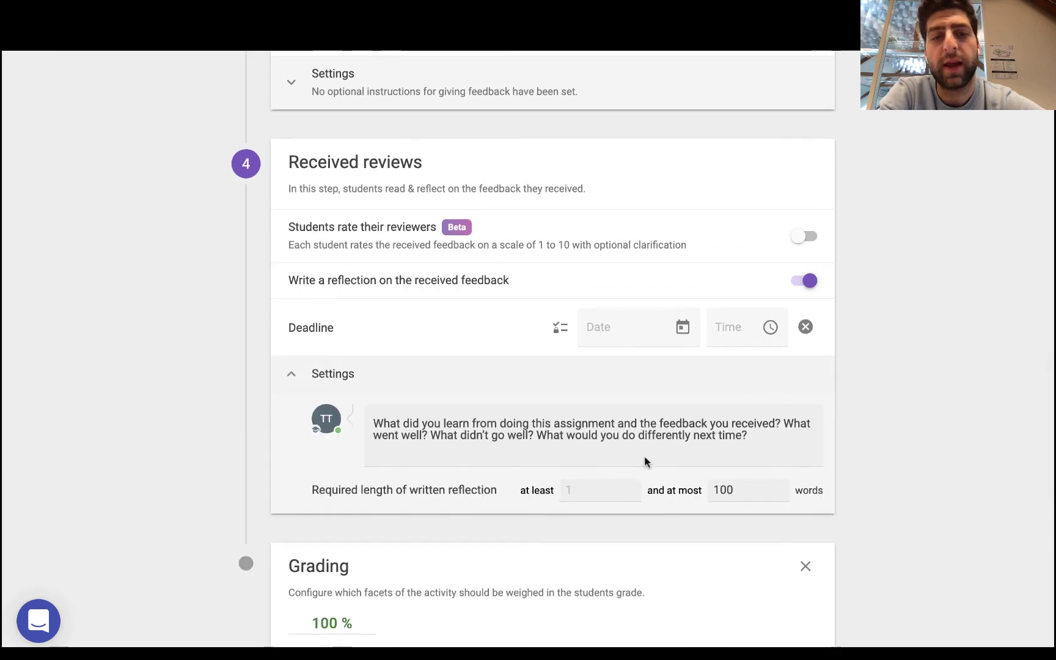
{"action": "scroll", "coordinate": [644, 460], "scroll_direction": "down", "scroll_amount": 7}
{"action": "scroll", "coordinate": [645, 460], "scroll_direction": "up", "scroll_amount": 20}
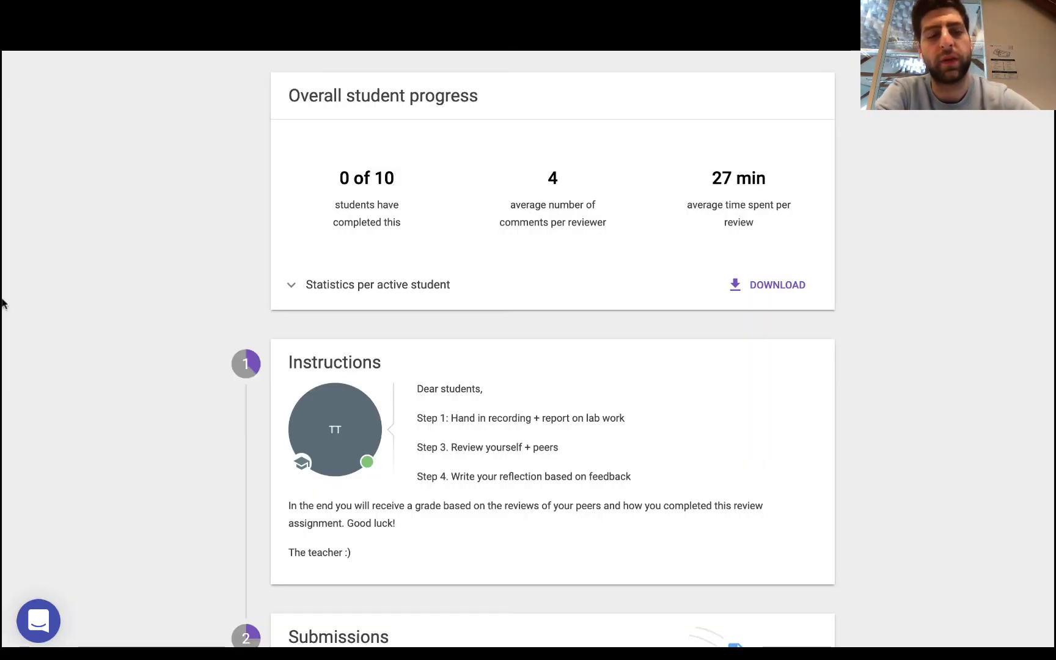
Step: Exit full-screen to show the Peer Review Activity within its Brightspace course page
{"action": "key", "text": "Escape"}
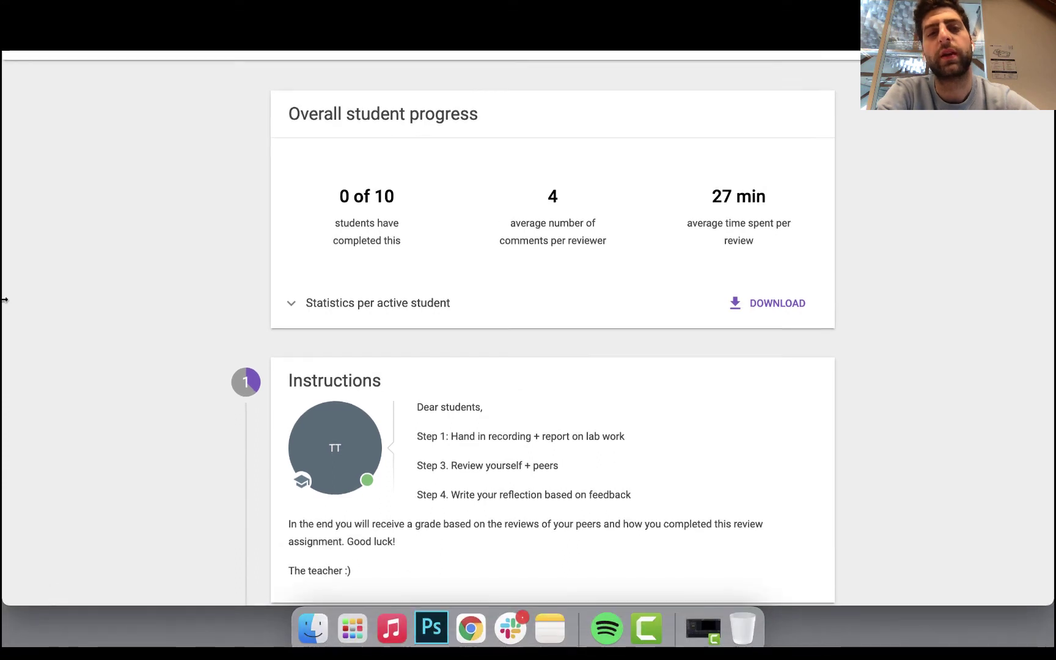